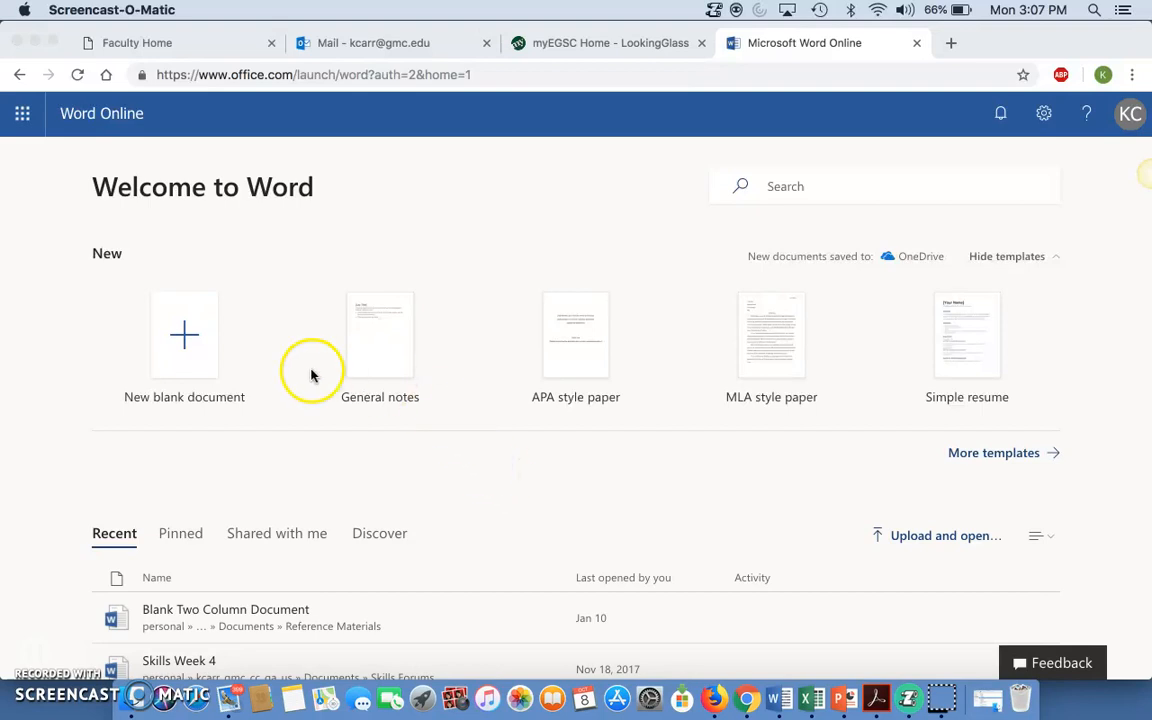
Create a new blank document and open the Office Add-ins store
click(184, 350)
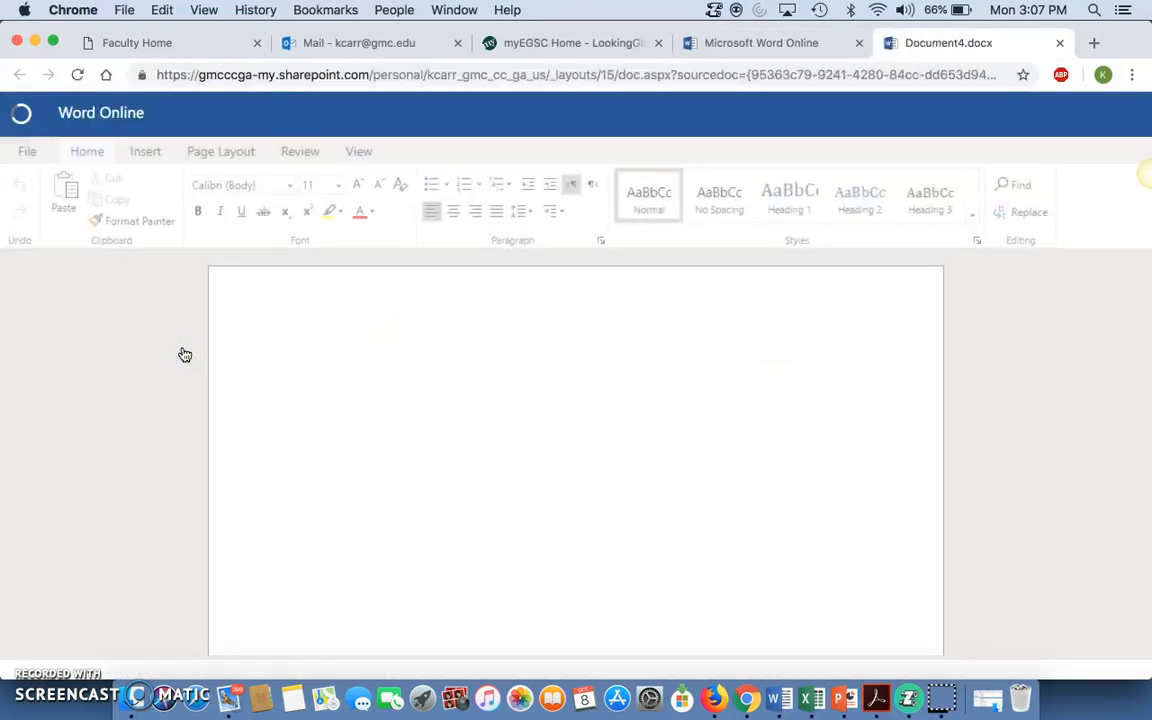
click(419, 414)
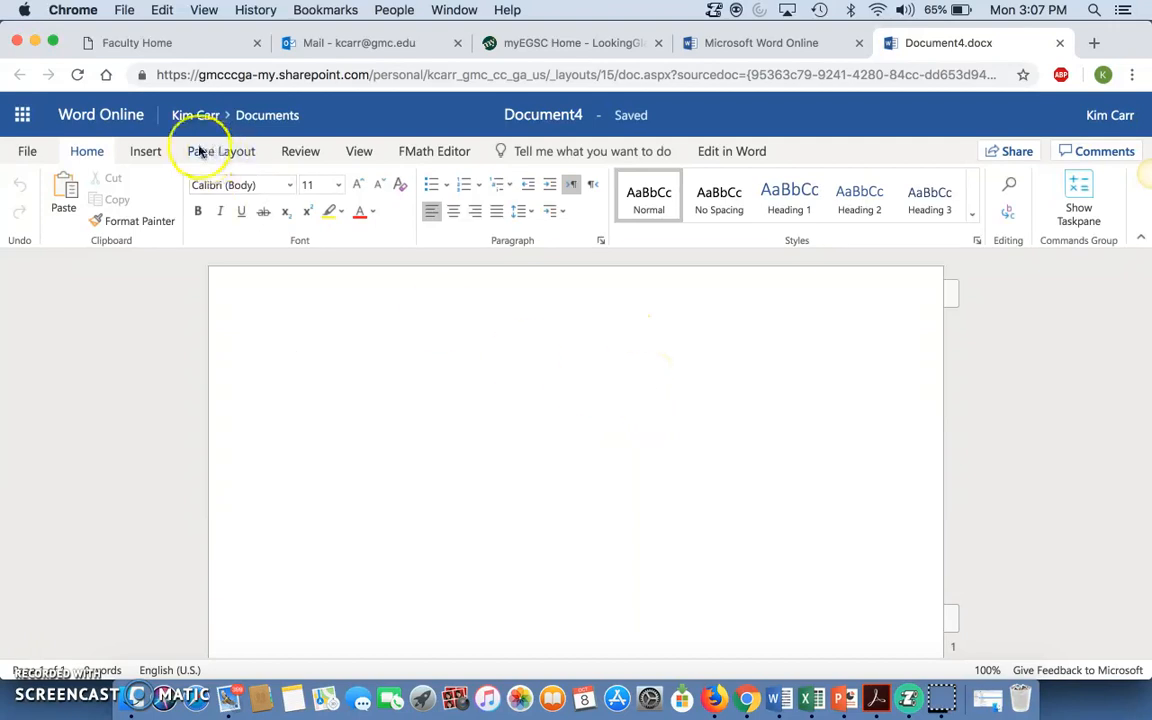
click(145, 152)
click(208, 198)
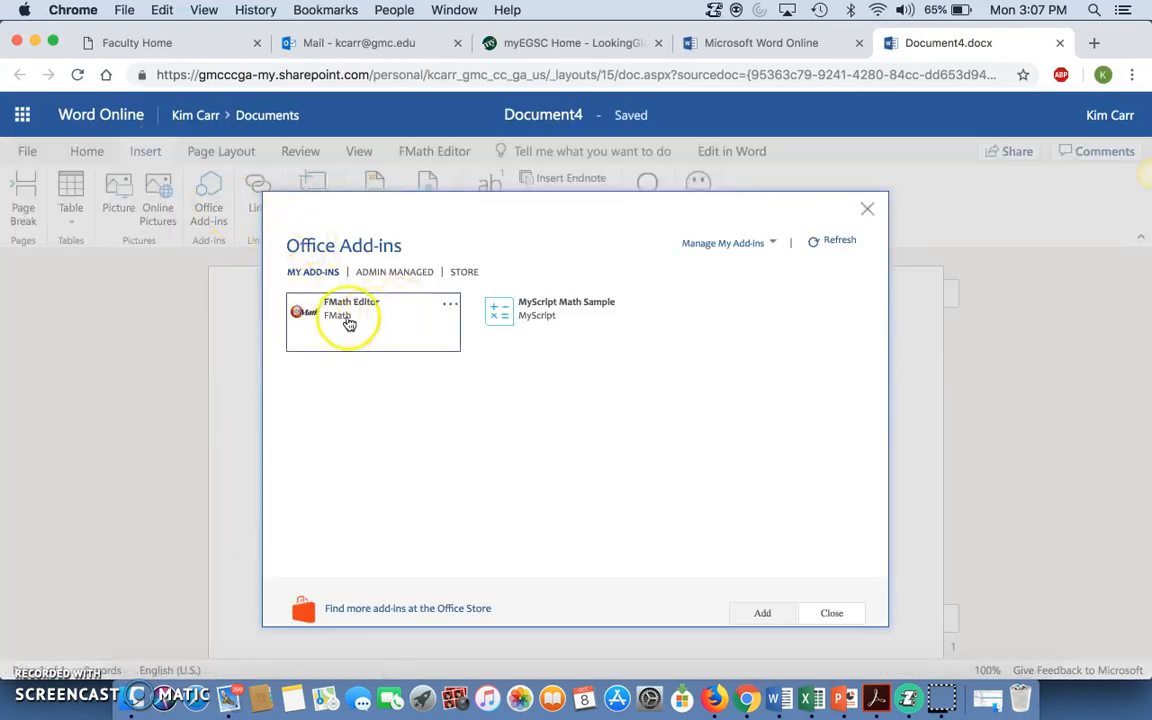
click(465, 272)
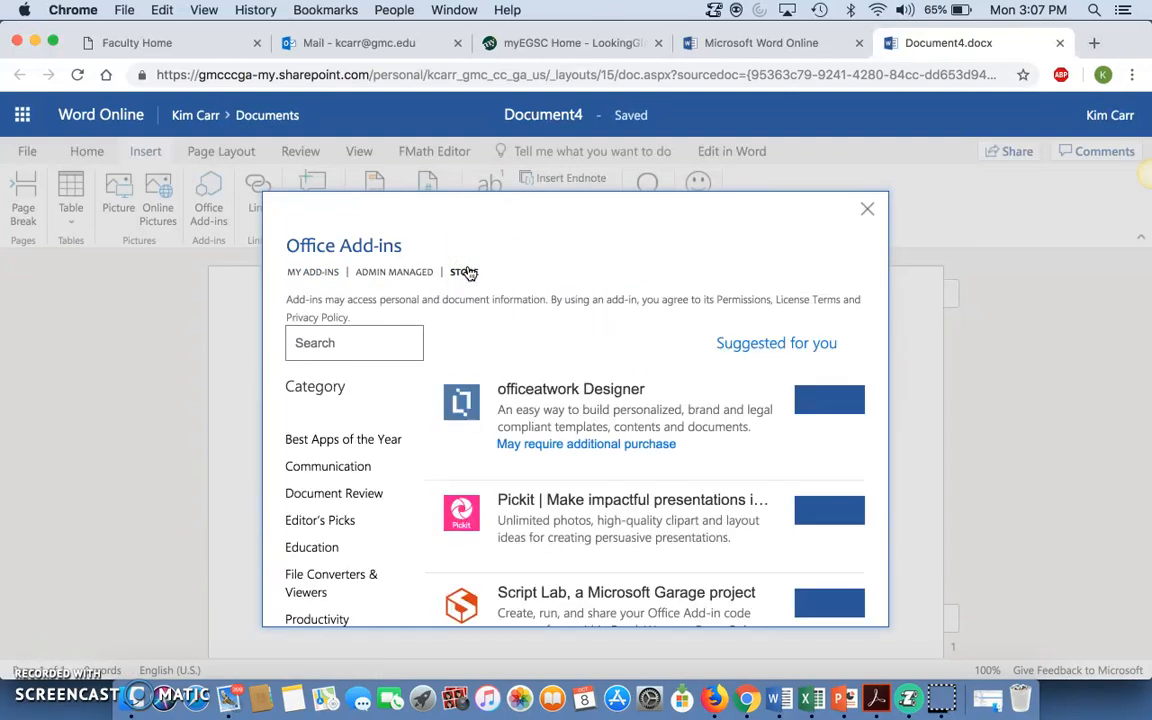
Search the add-in store for Math and add FMath Editor
click(360, 343)
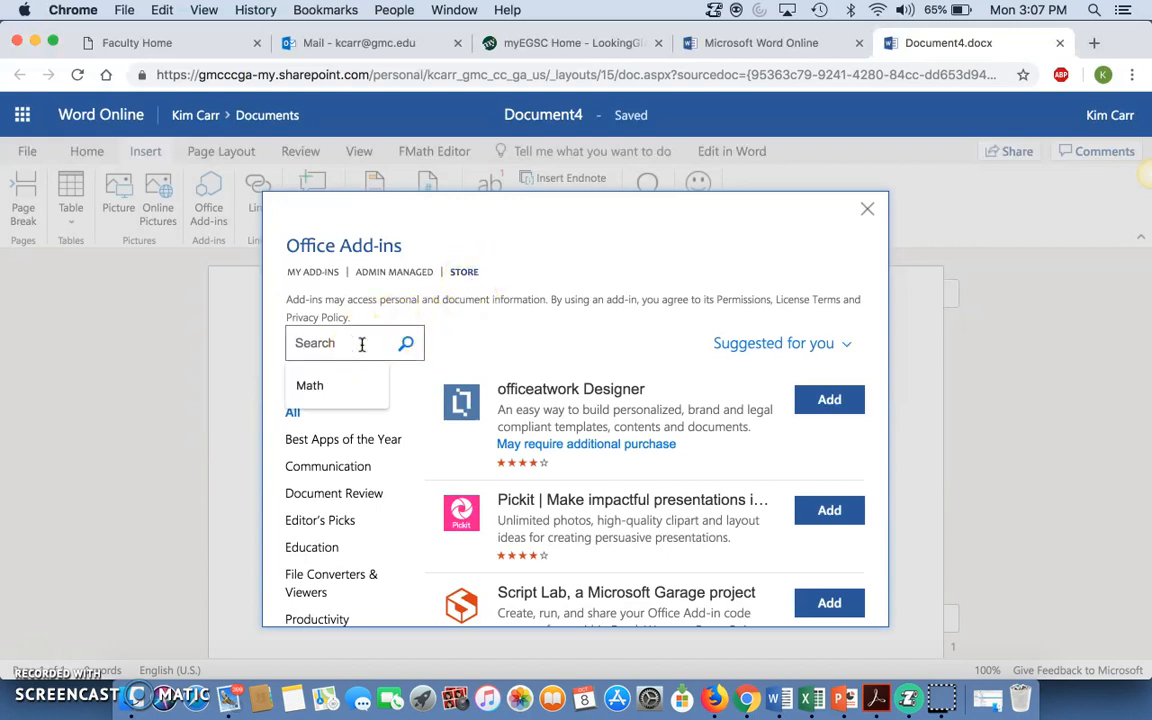
text(Math)
key(Return)
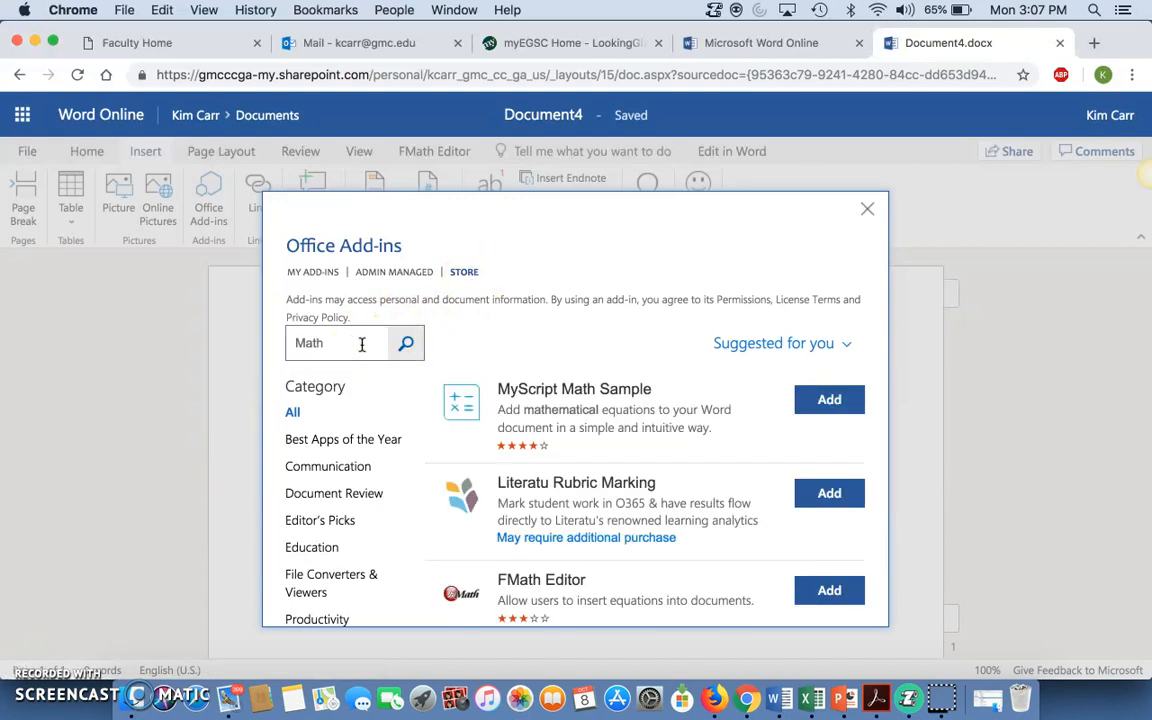
scroll(510, 447, down, 3)
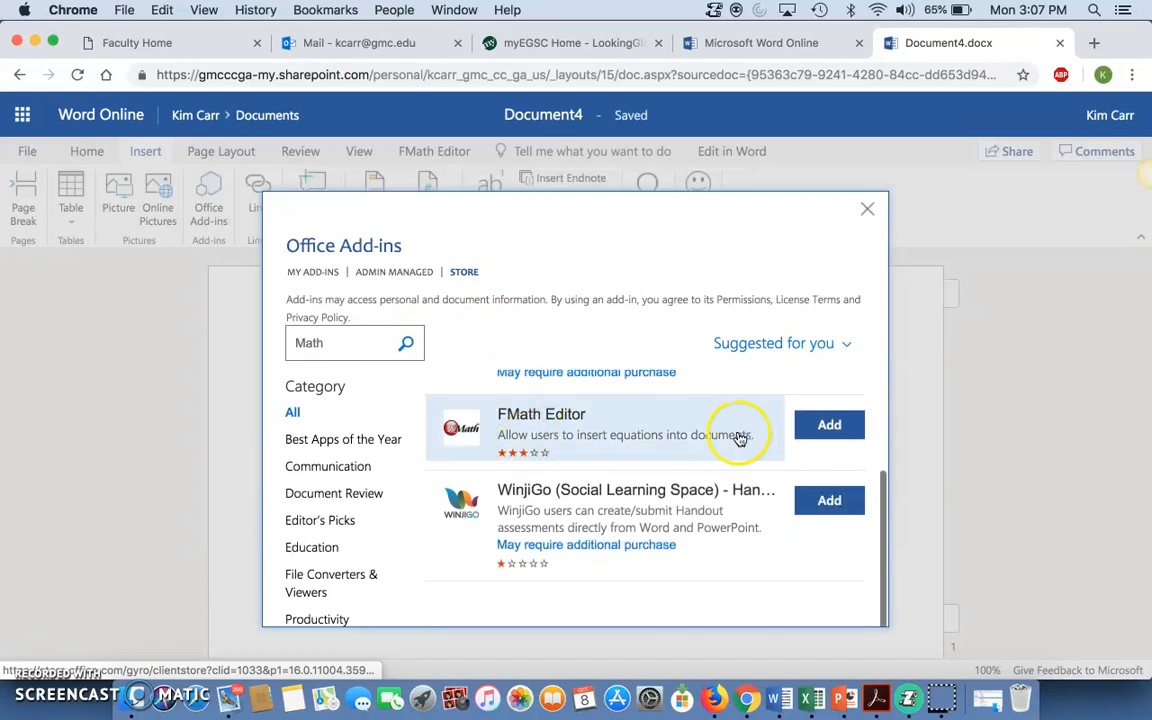
click(838, 435)
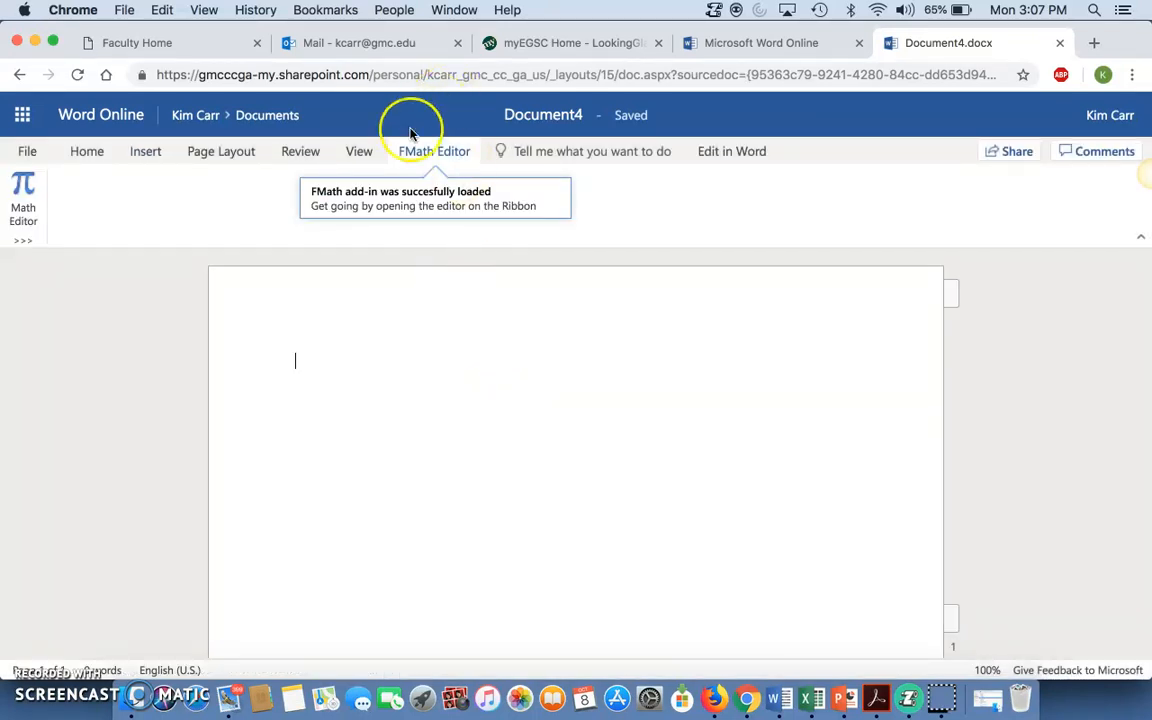
click(17, 222)
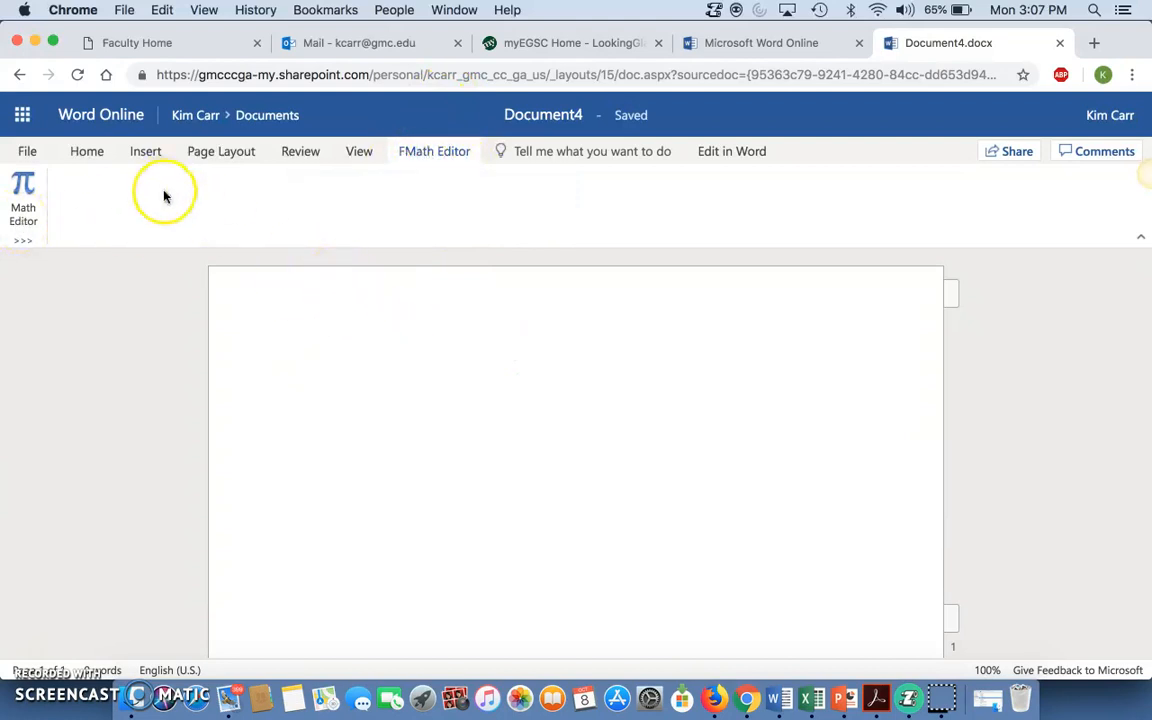
Reopen the Office Add-ins store and search it for Math
click(141, 153)
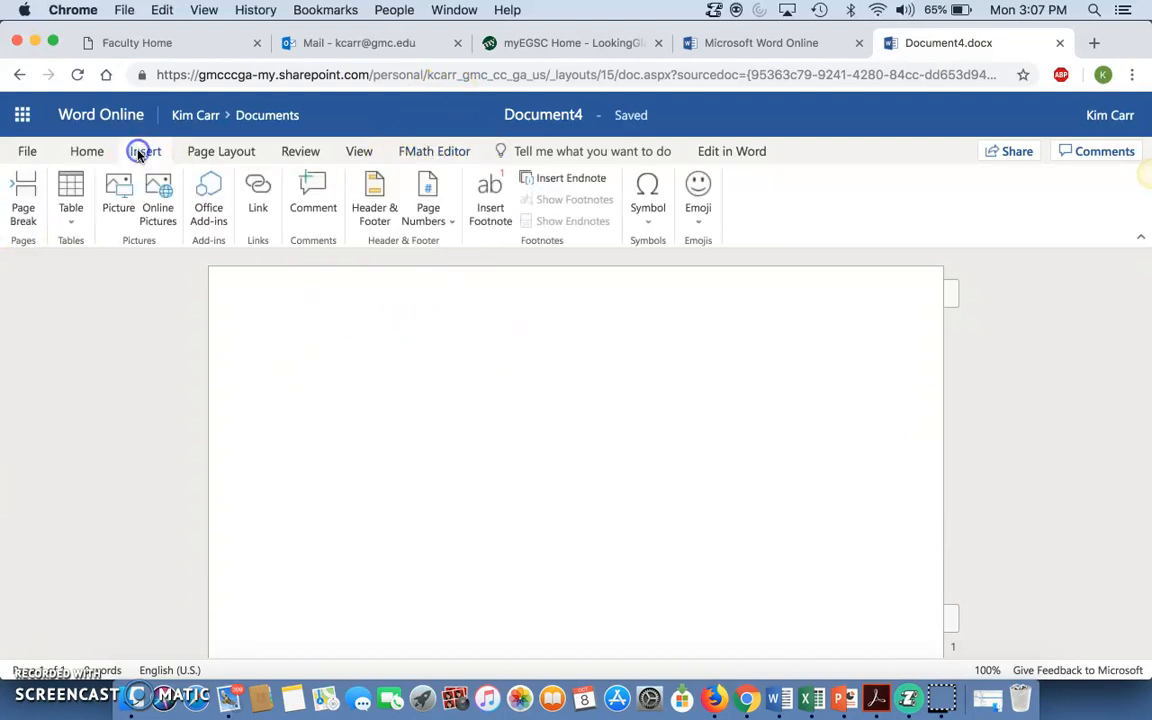
click(206, 216)
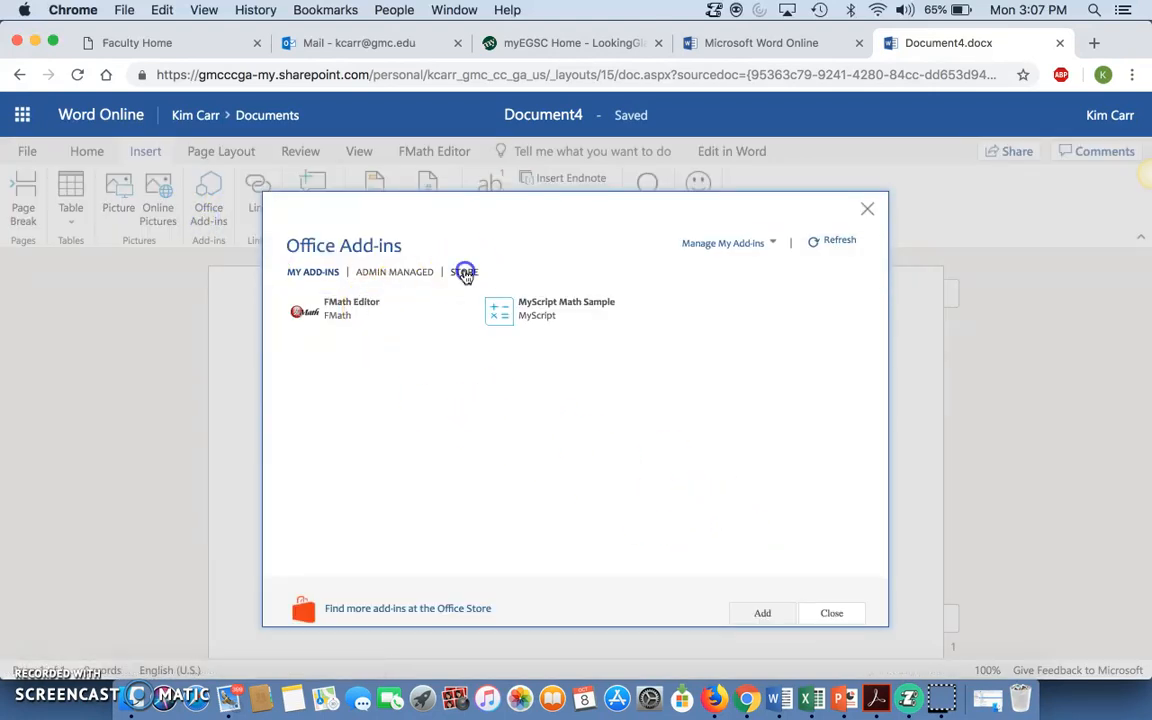
click(463, 272)
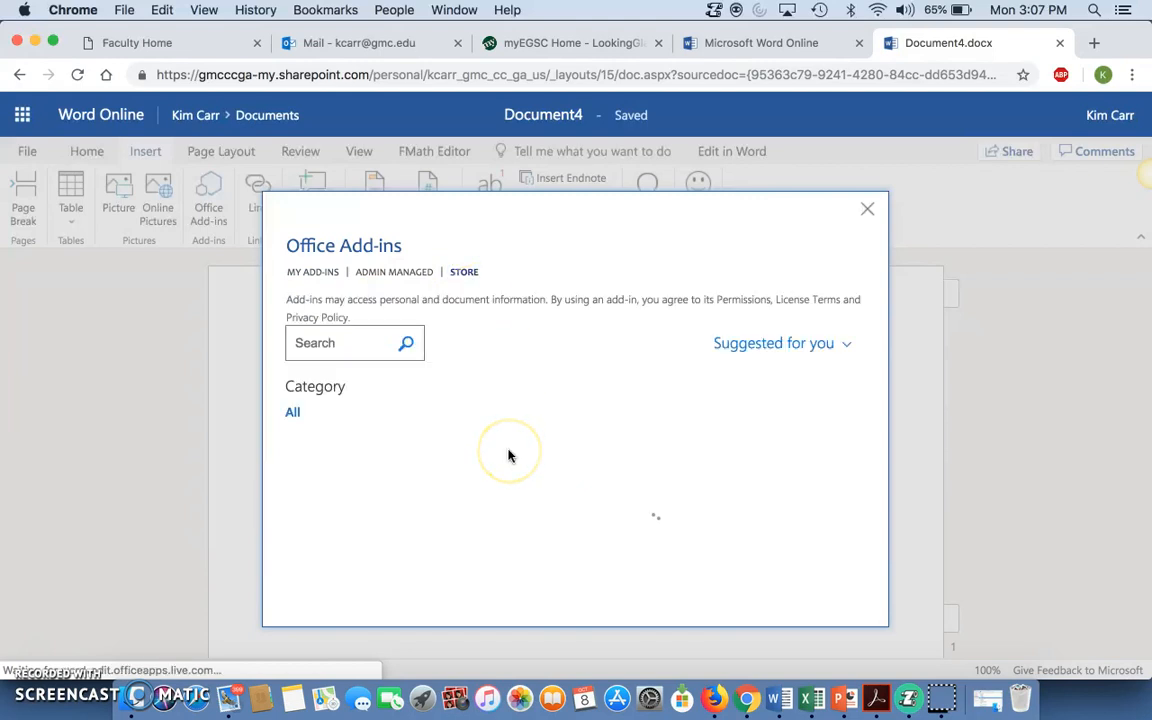
scroll(649, 450, down, 10)
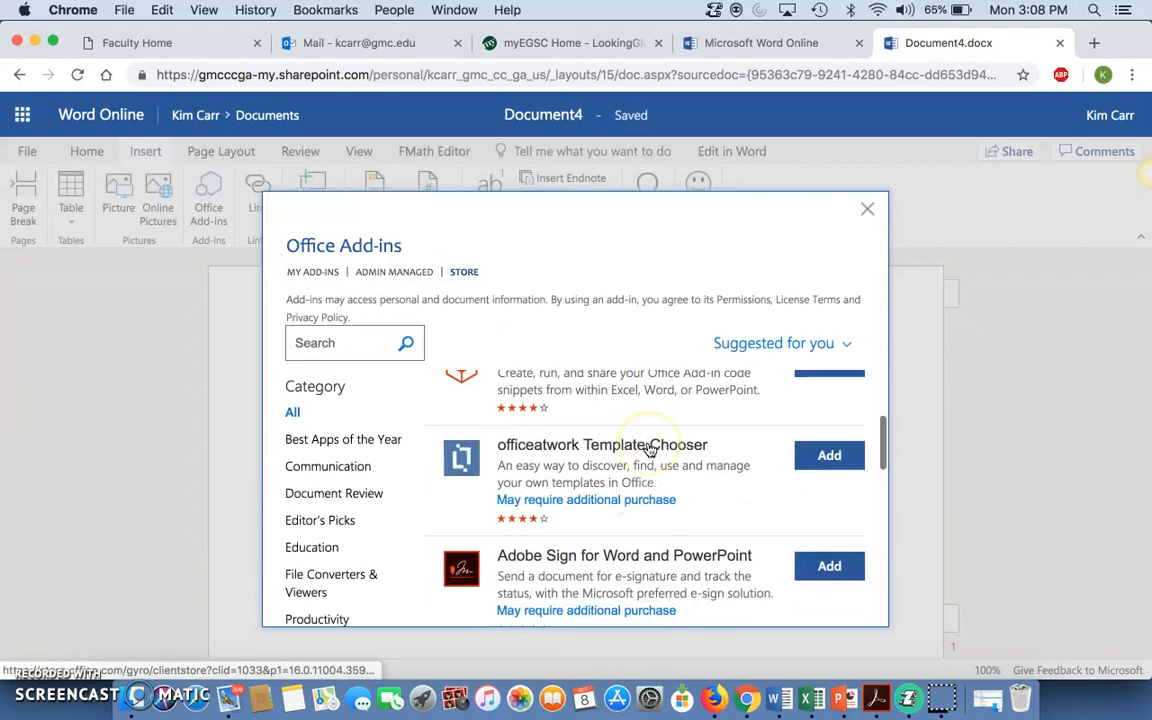
scroll(600, 420, up, 1)
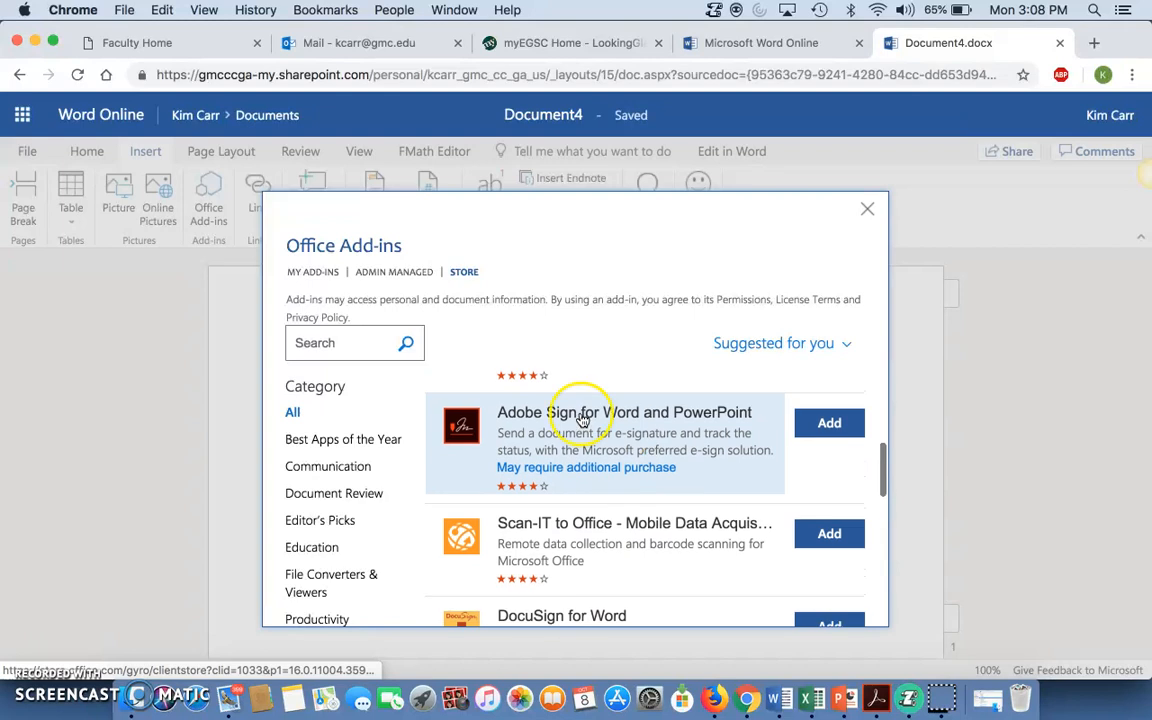
click(361, 342)
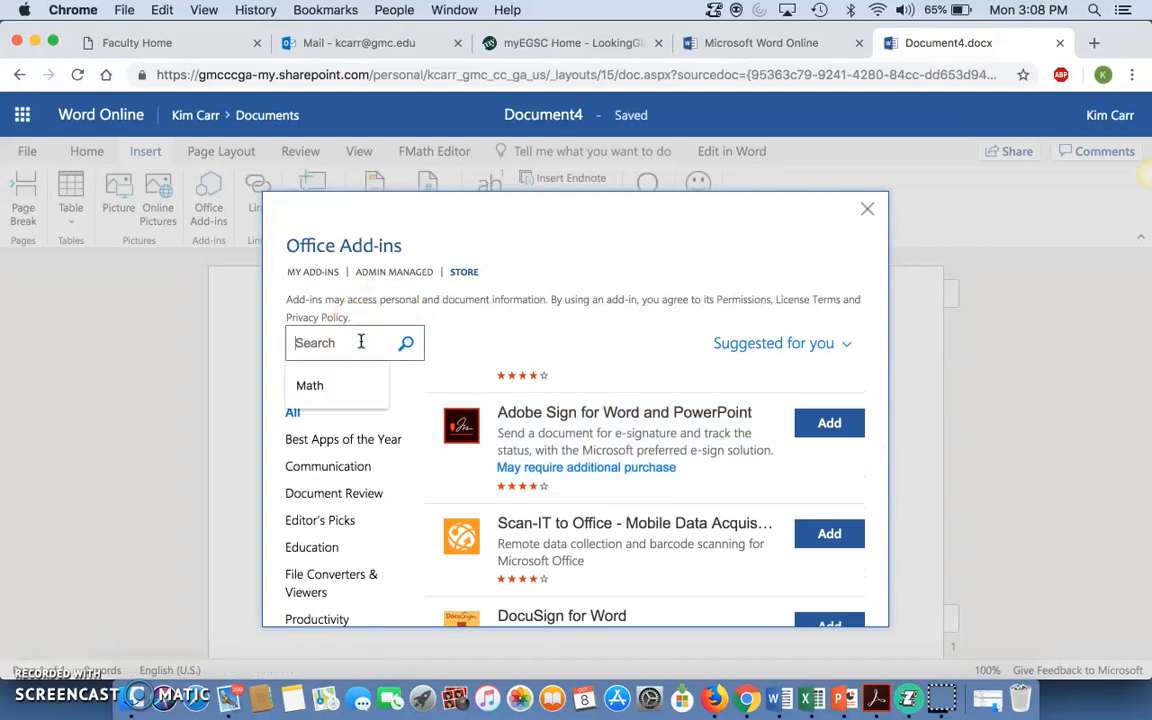
click(342, 388)
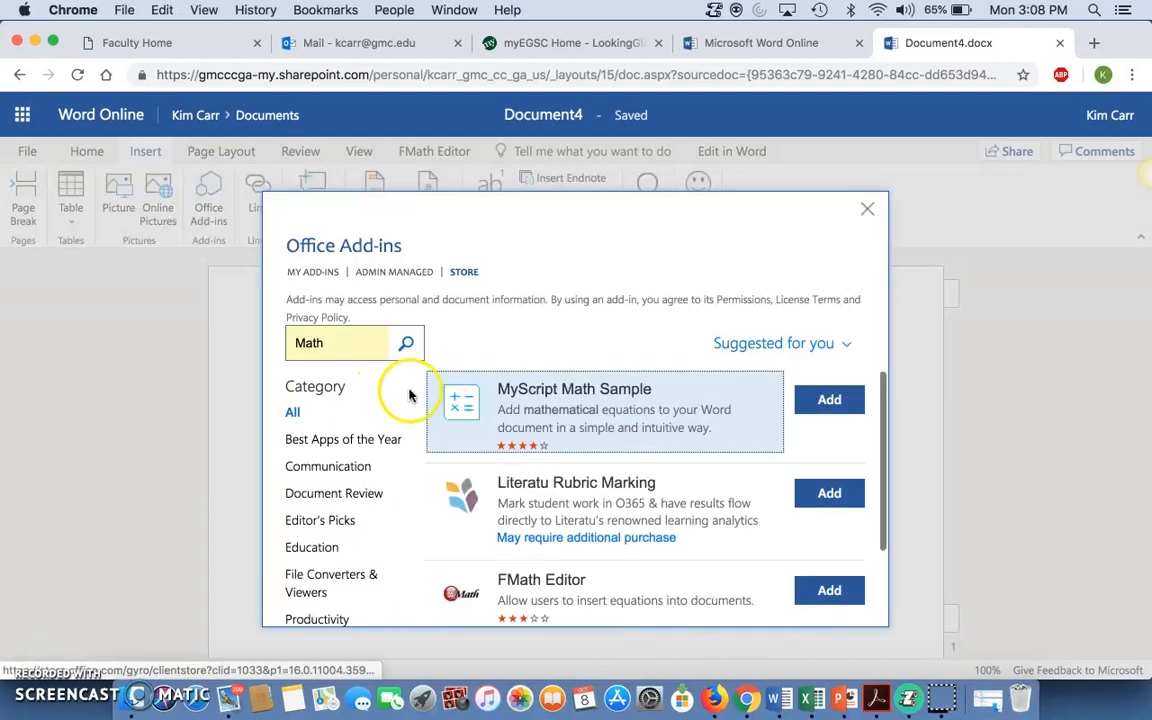
Add the MyScript Math Sample add-in from the Math search results and dismiss its getting-started tip
scroll(688, 485, down, 3)
scroll(688, 487, up, 5)
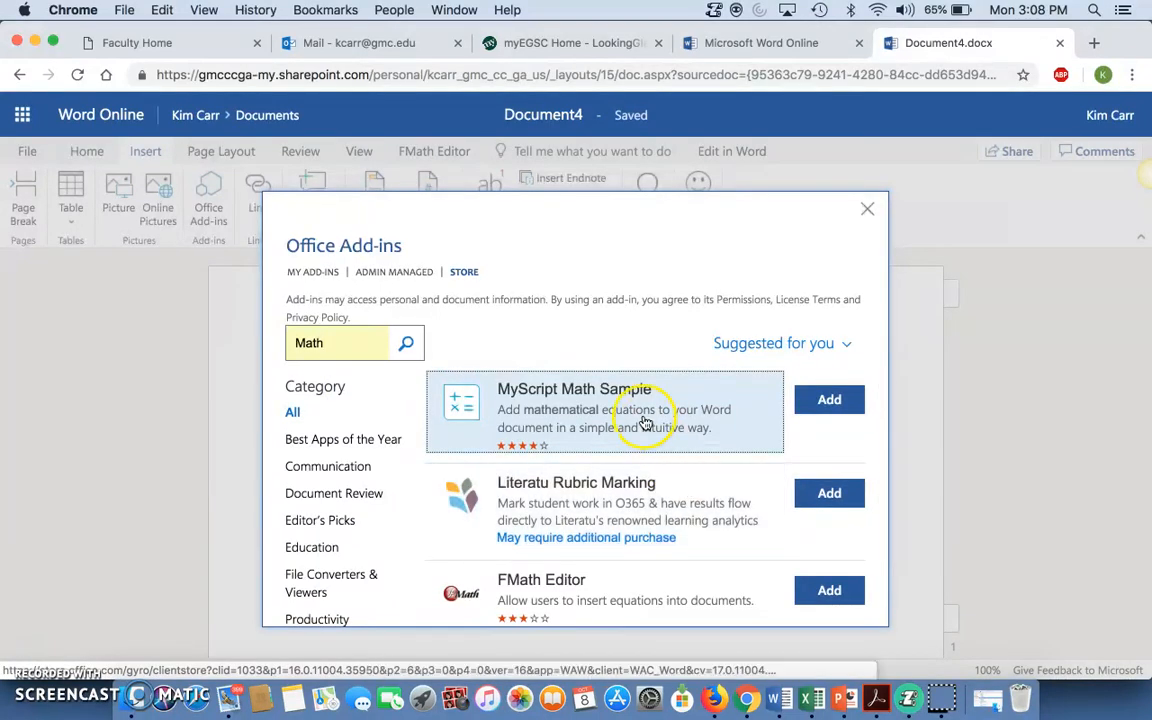
scroll(700, 418, down, 3)
scroll(705, 416, up, 3)
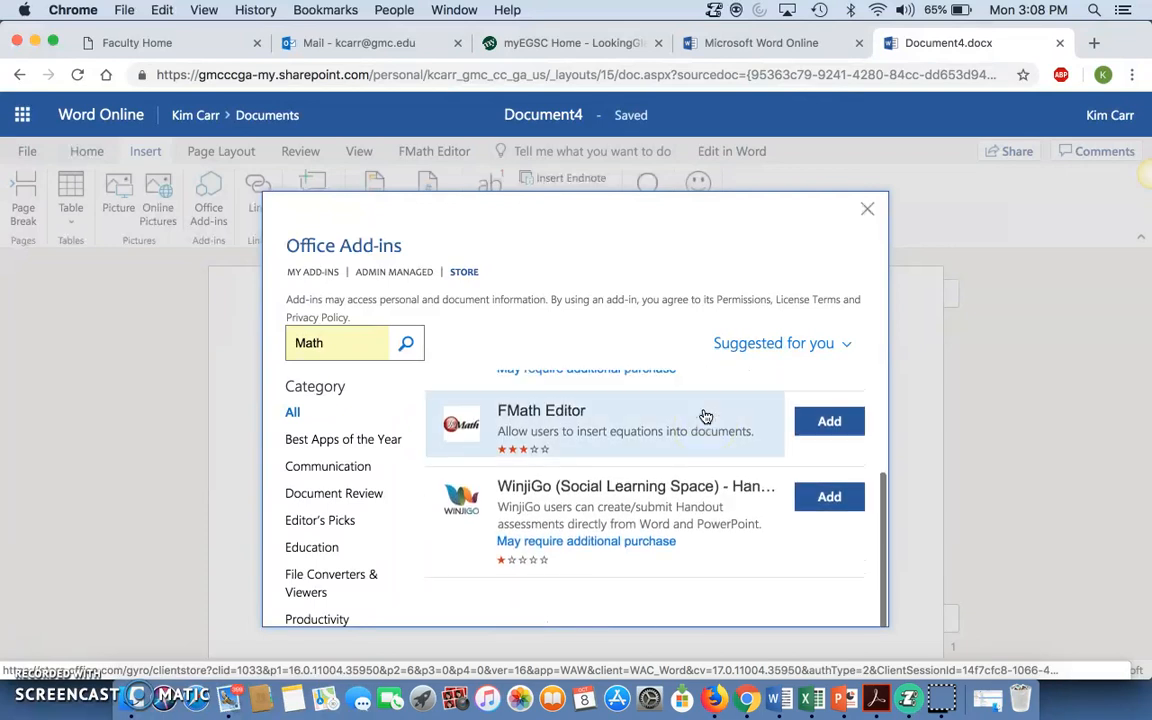
click(857, 400)
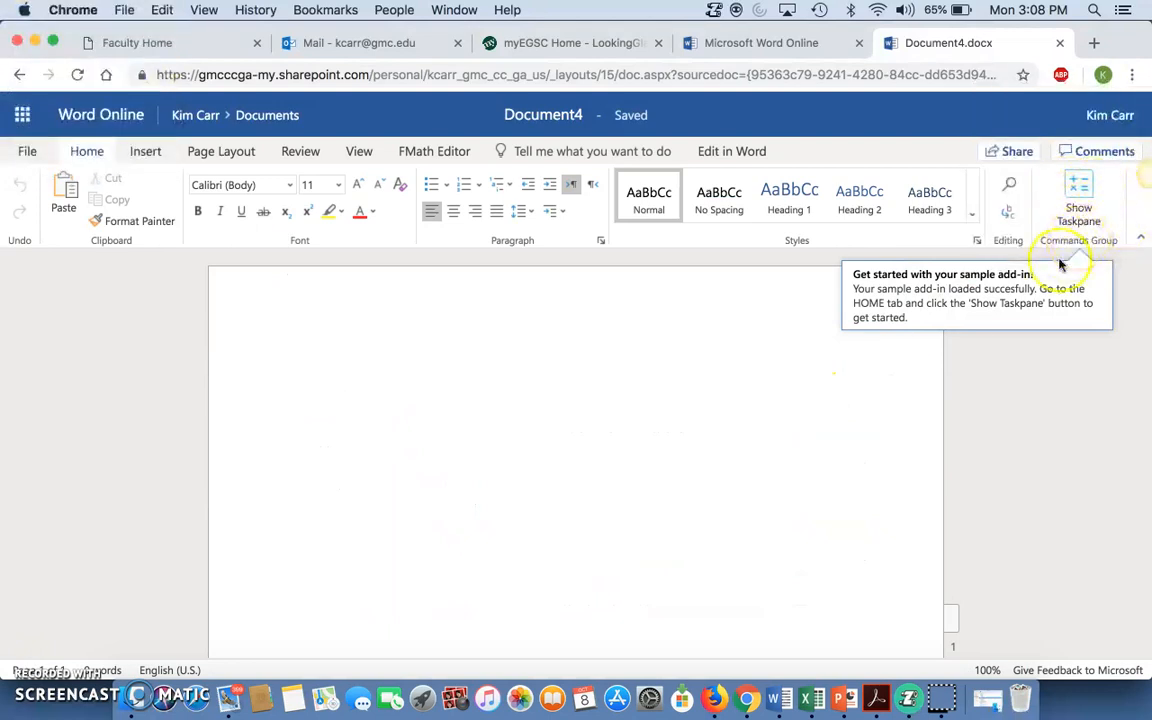
click(722, 388)
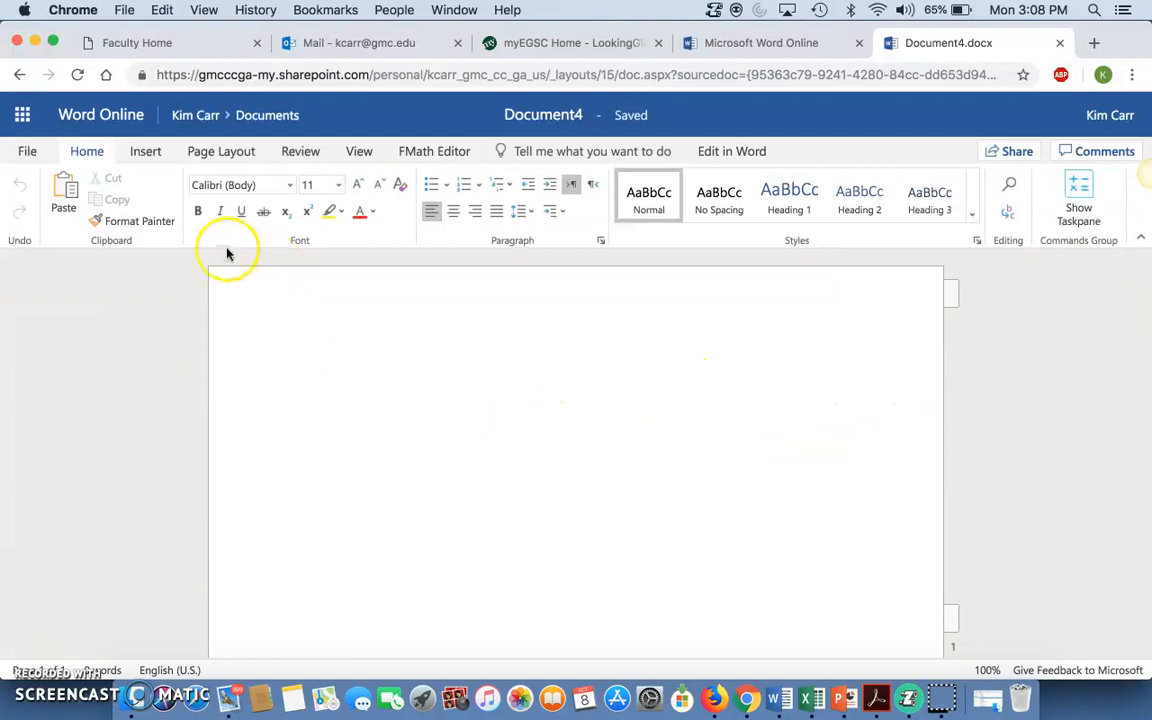
Open the FMath Editor and delete the entire sample quadratic formula from its equation area
click(425, 152)
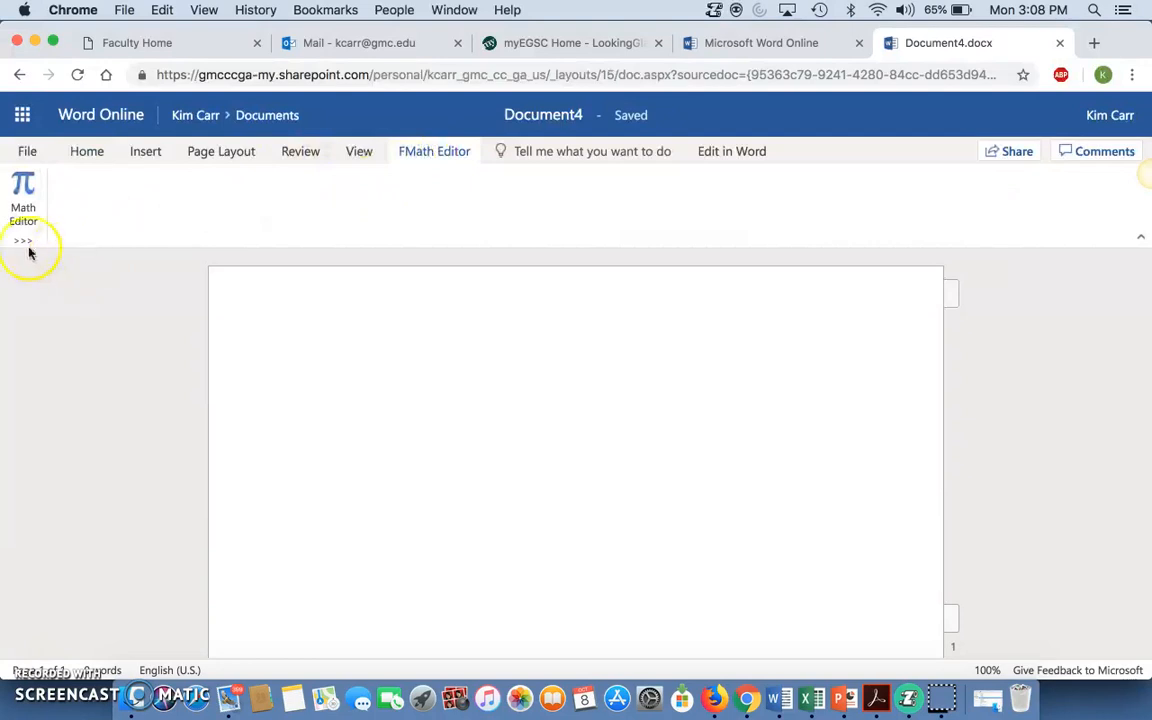
click(30, 212)
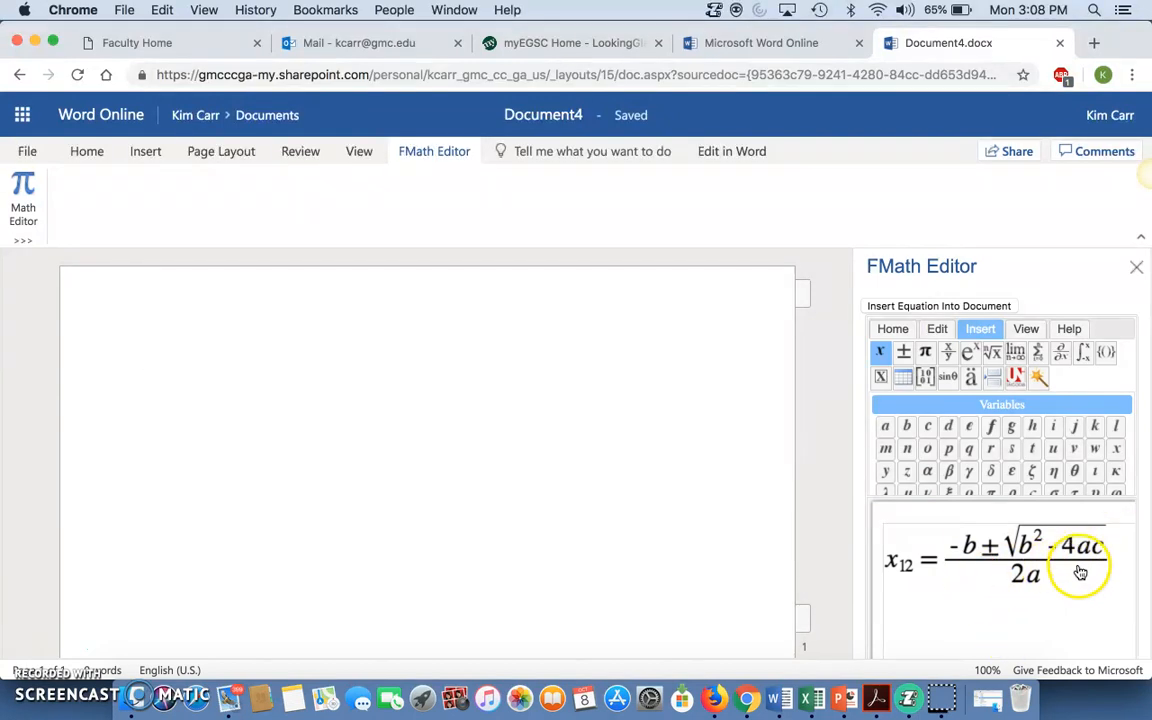
click(1080, 566)
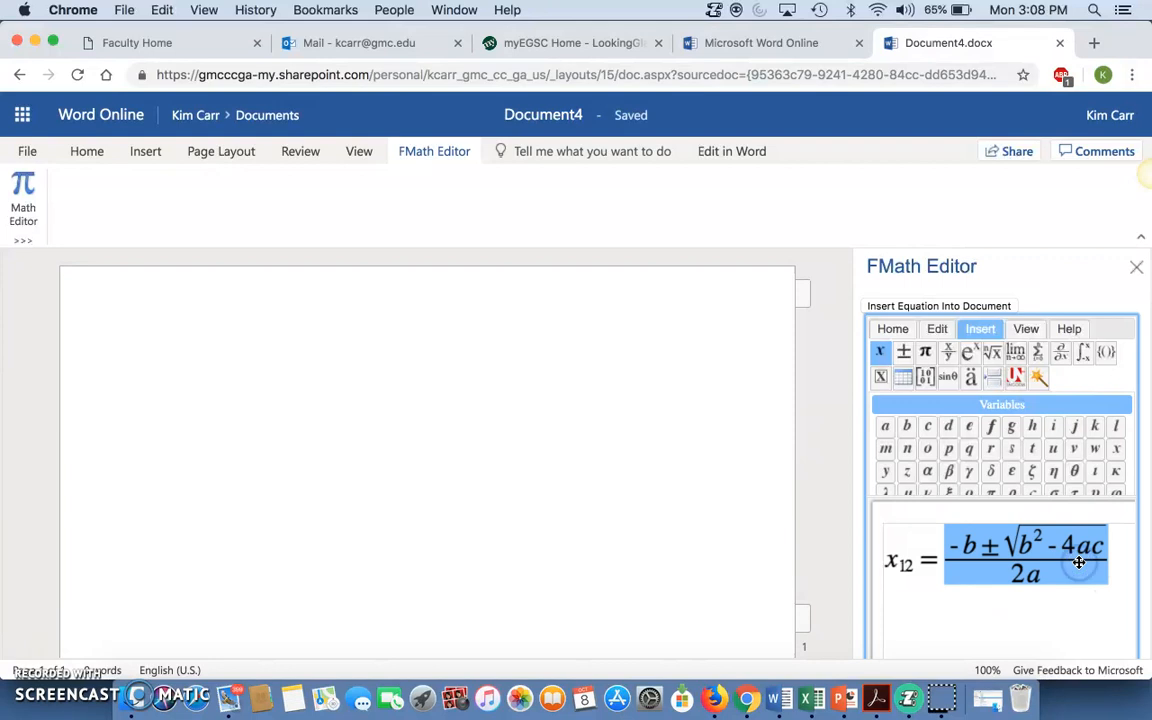
key(BackSpace)
key(BackSpace)
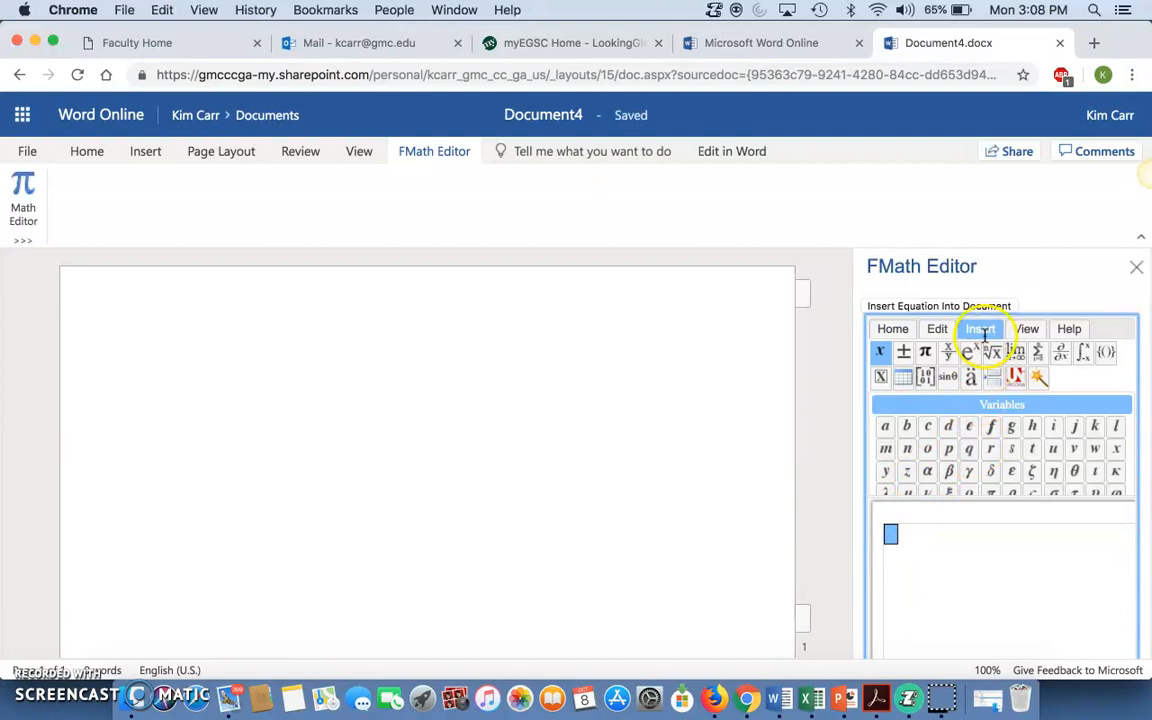
Add a stacked fraction to the empty equation and enter x+7 as its numerator
click(948, 354)
click(903, 430)
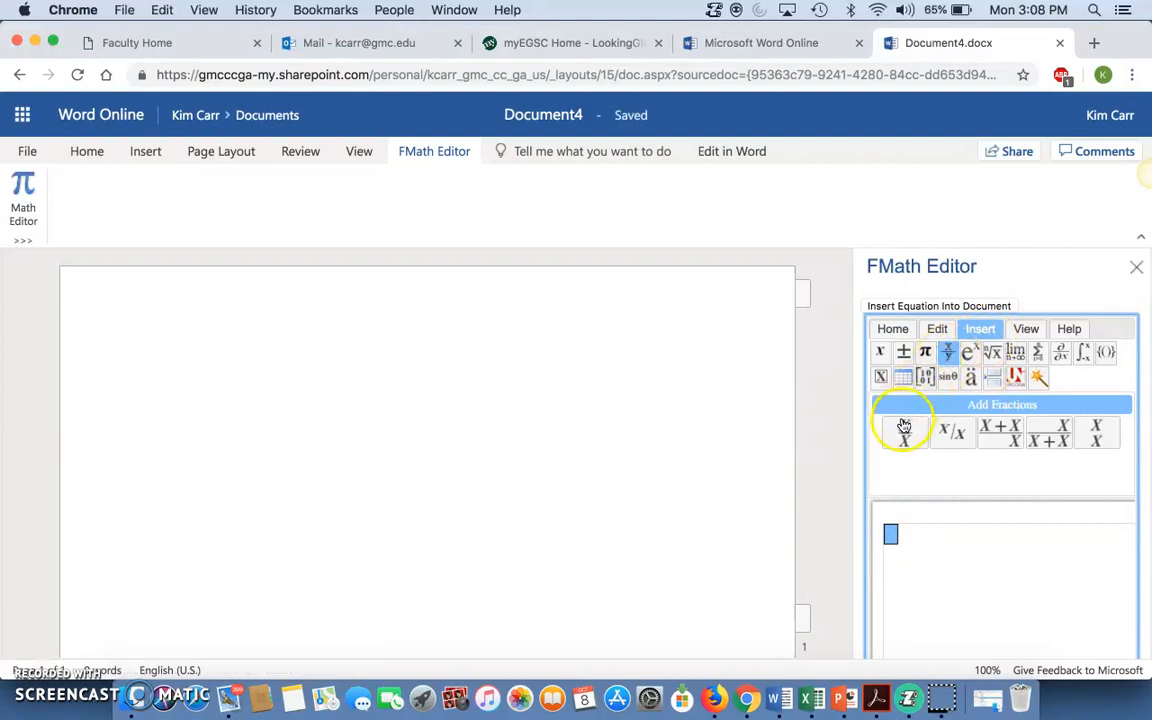
click(892, 541)
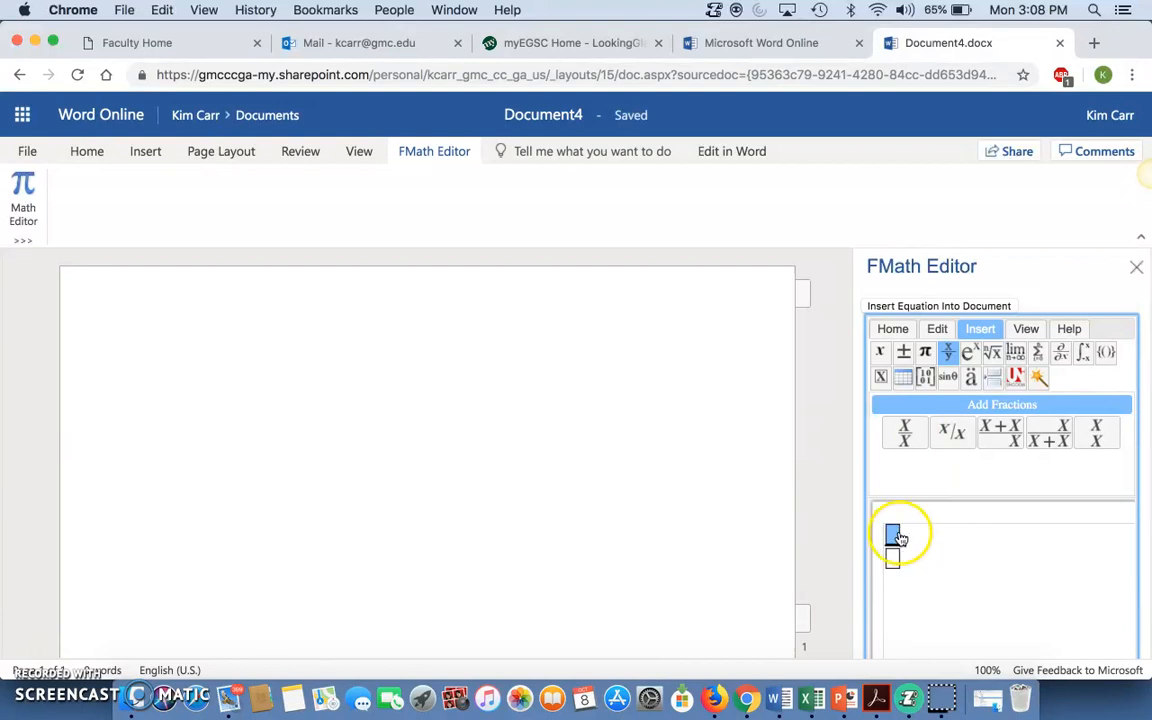
click(892, 537)
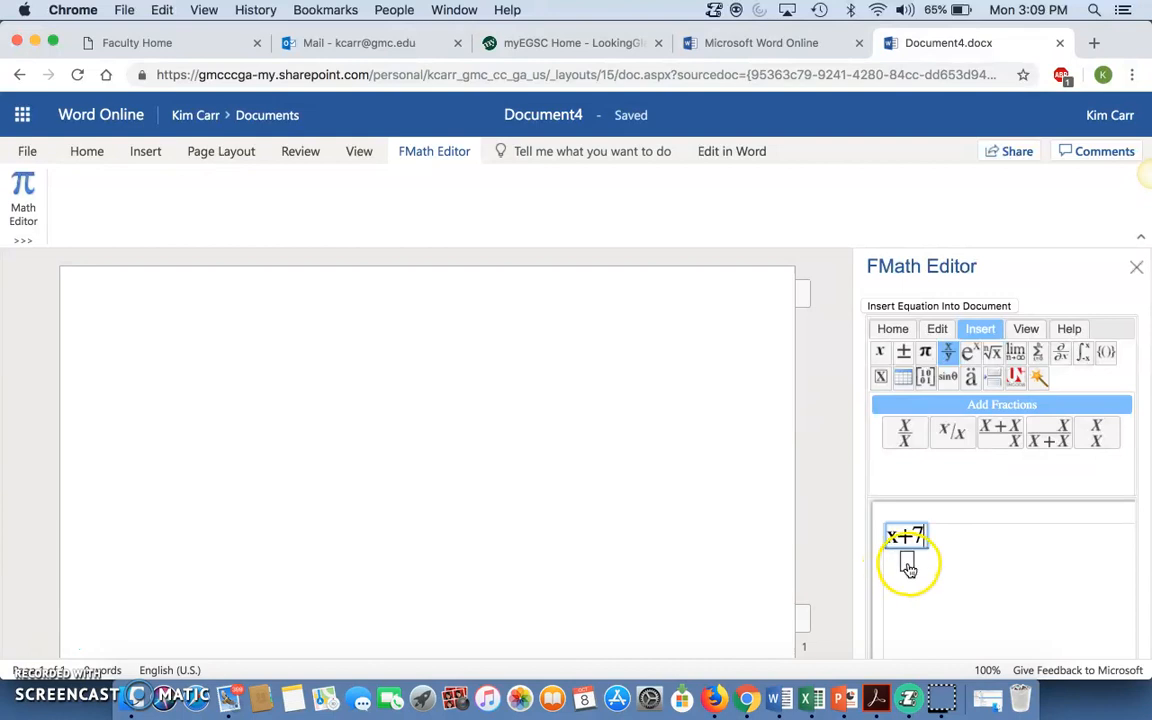
Set the fraction's denominator to x-8
click(908, 564)
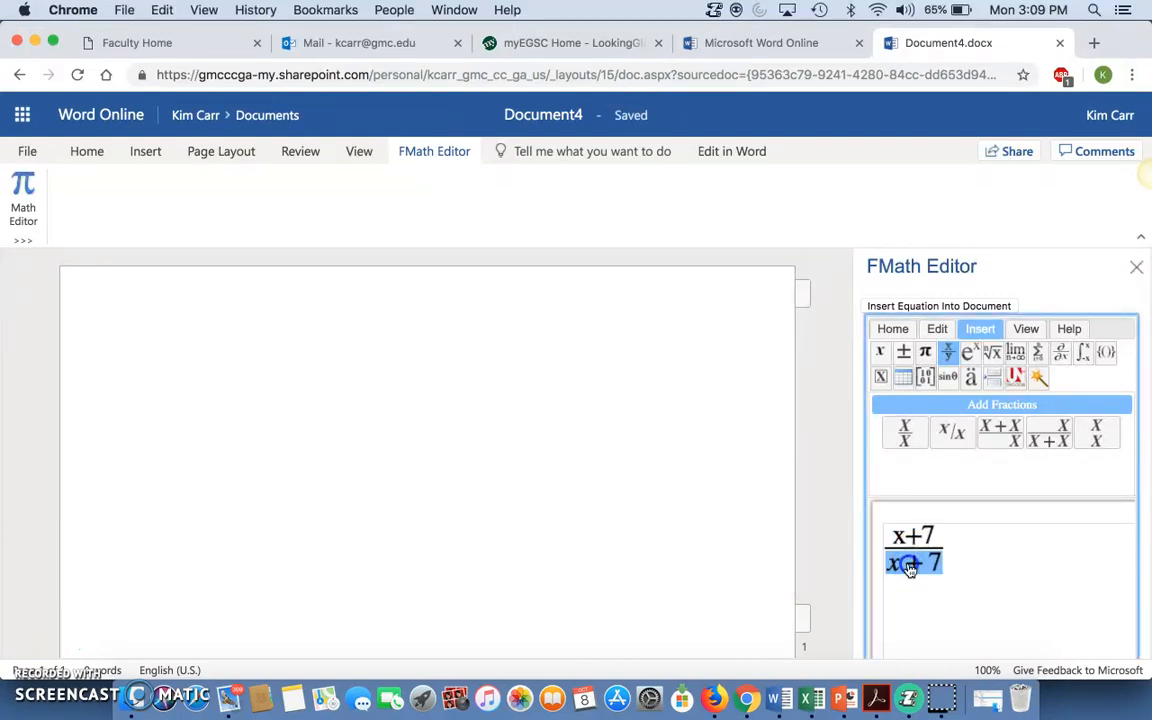
click(934, 563)
click(906, 557)
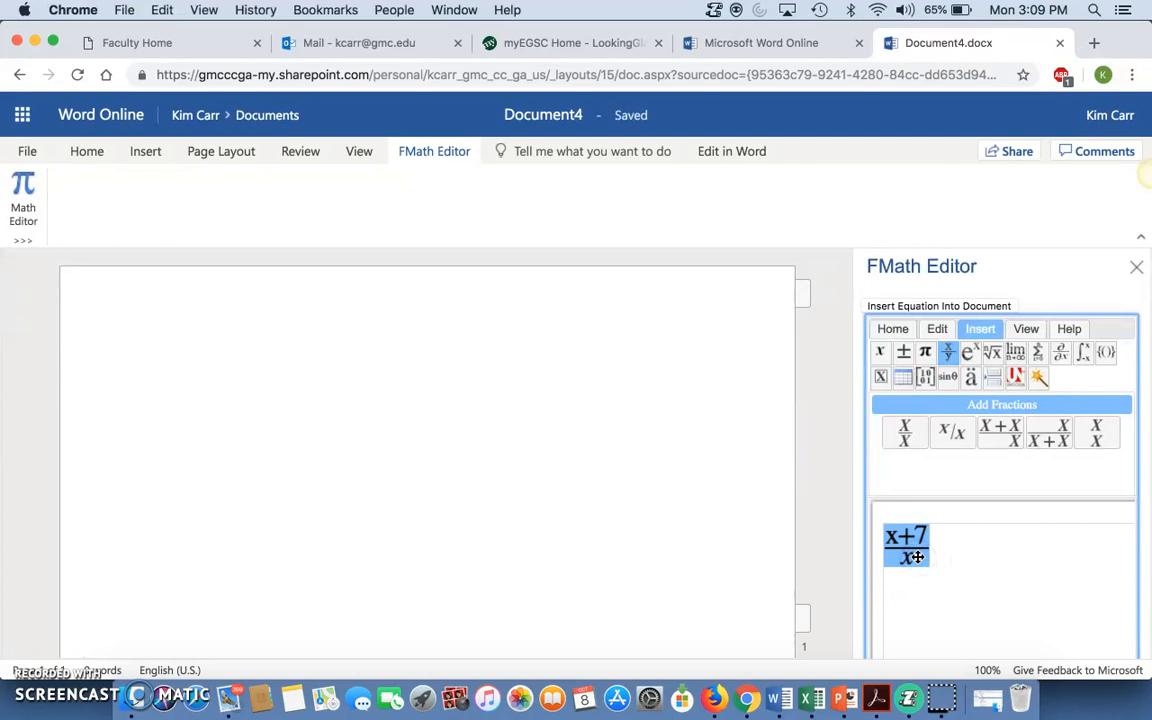
click(913, 531)
click(908, 561)
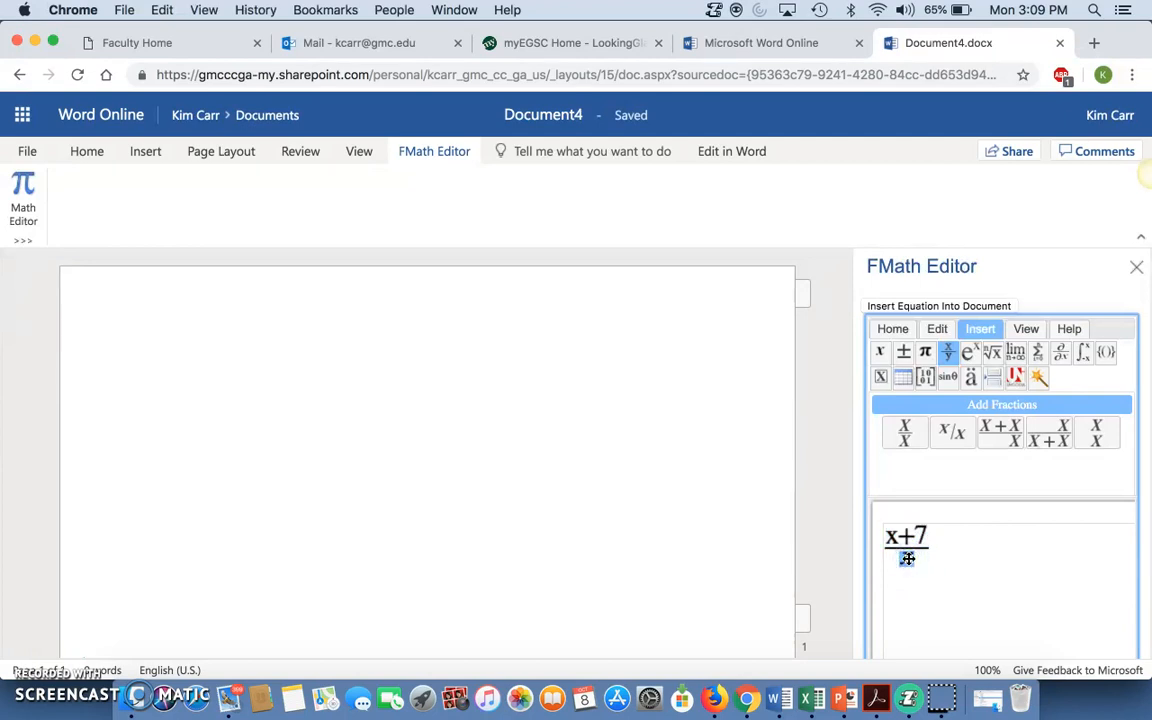
click(908, 559)
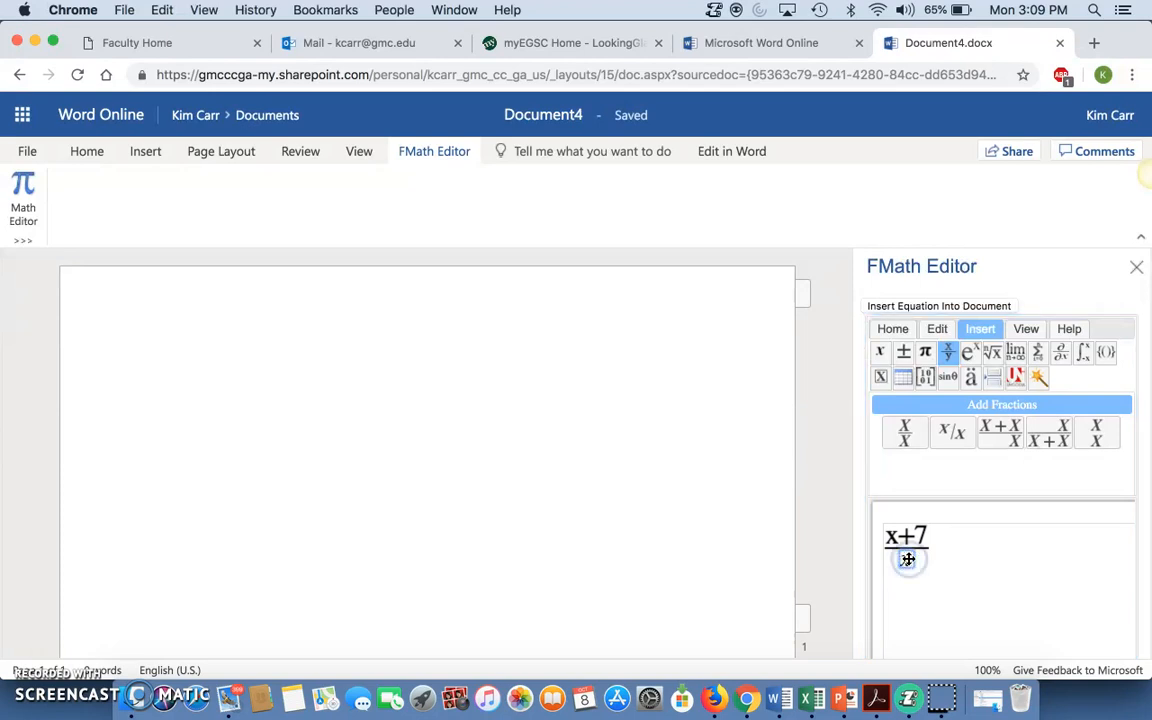
click(911, 561)
scroll(992, 569, down, 1)
scroll(992, 569, up, 1)
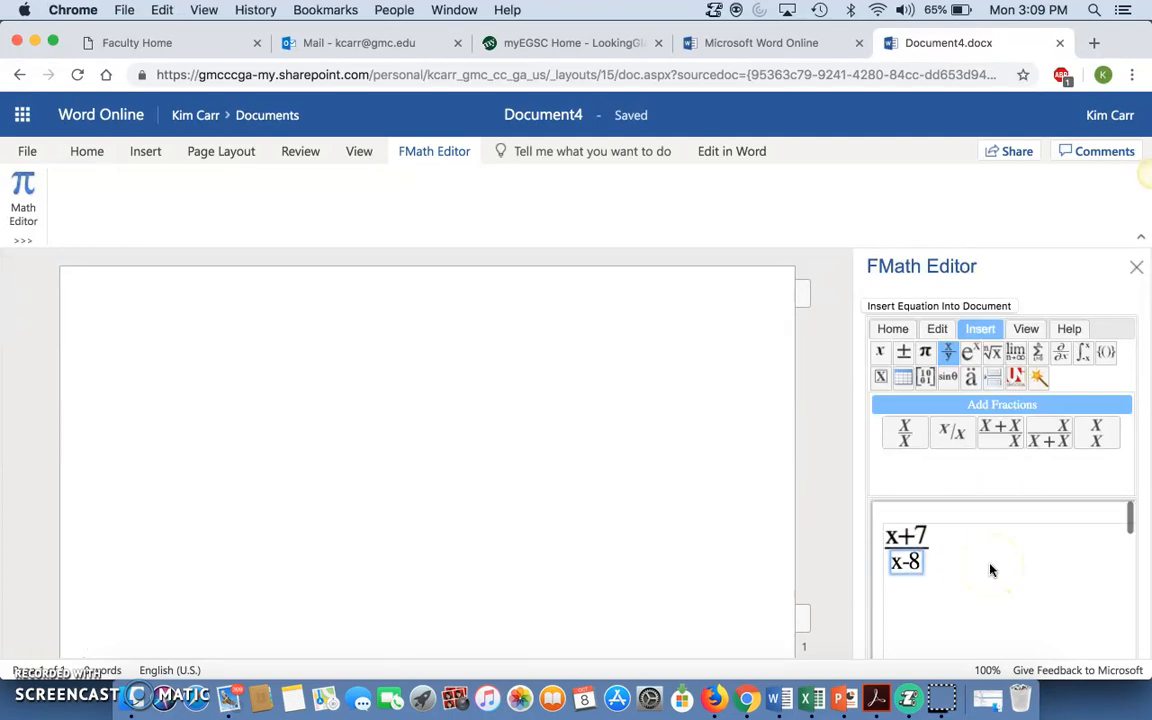
Insert the finished fraction equation into the document and place the cursor beside it
click(925, 305)
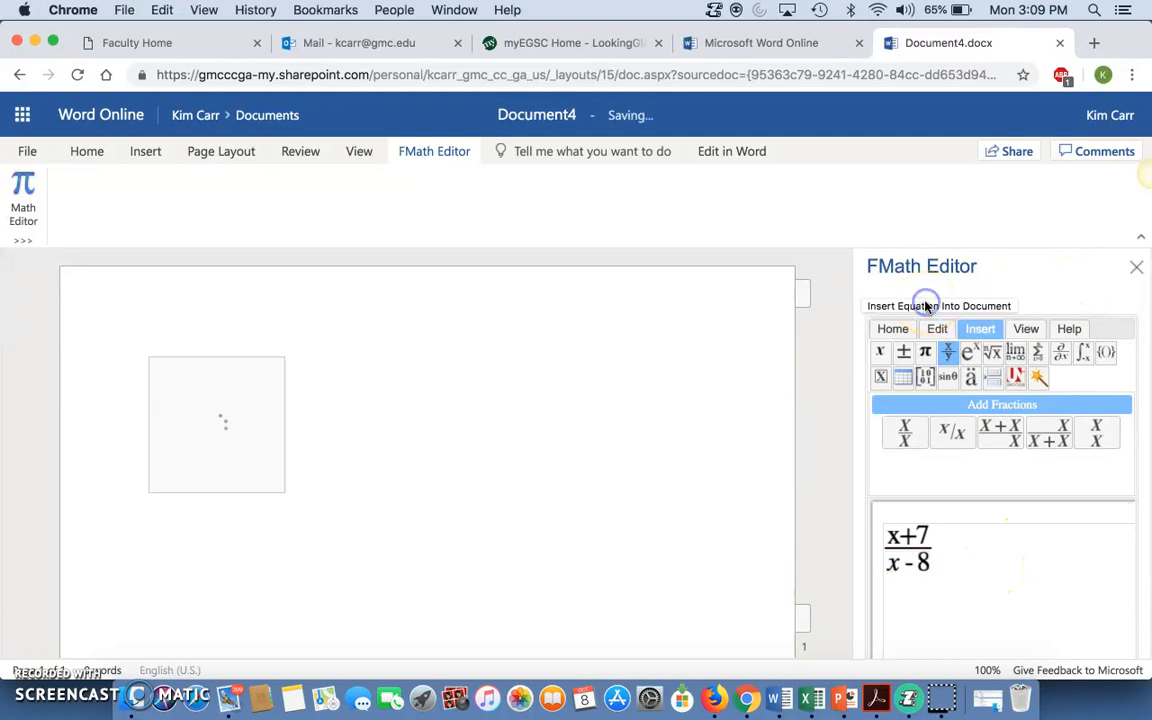
click(509, 391)
click(170, 383)
click(219, 404)
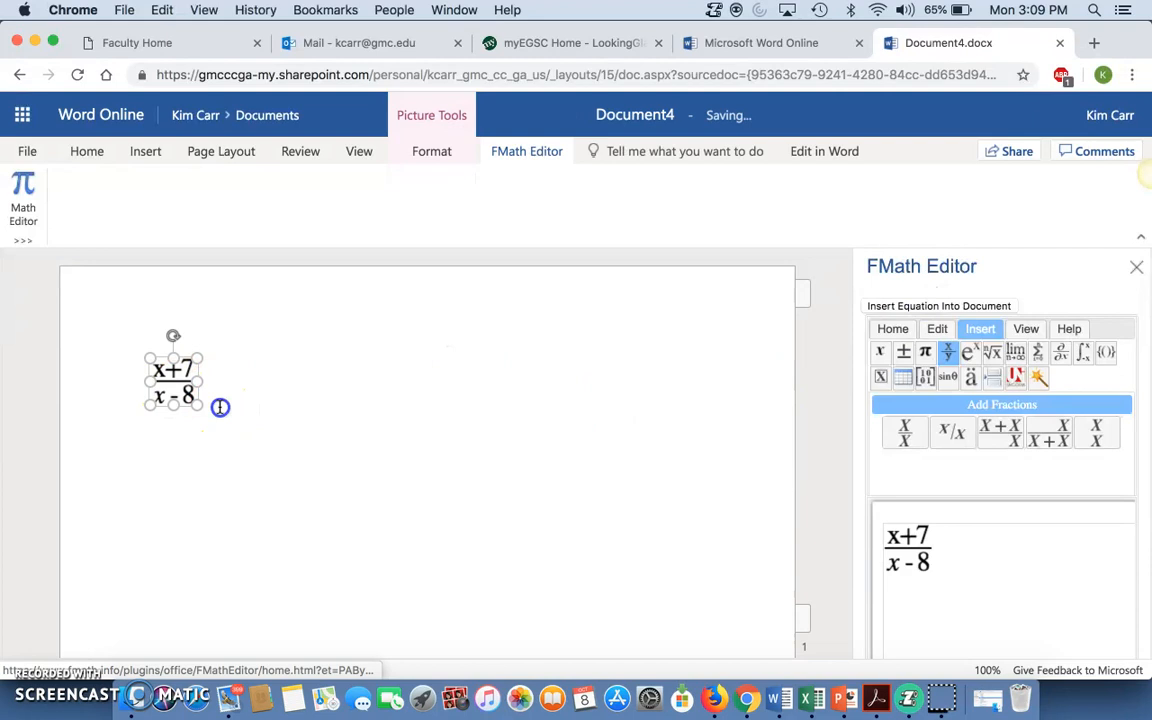
click(206, 370)
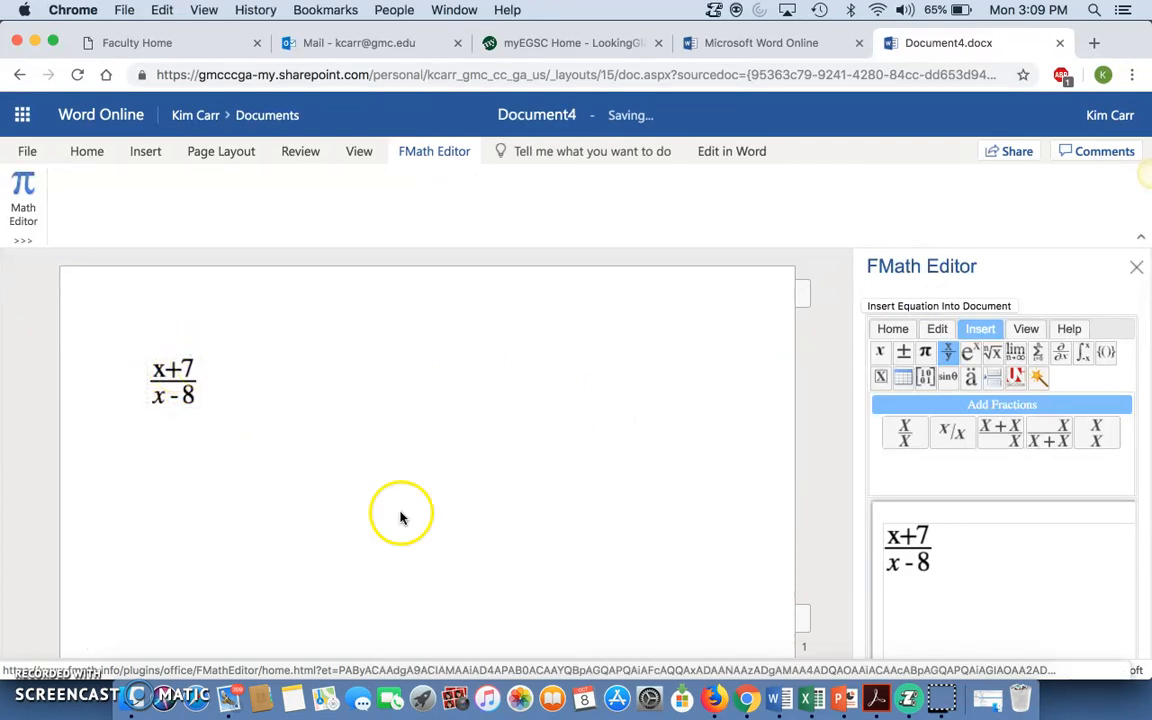
Replace the numerator of the fraction in the FMath Editor equation area with a freshly entered x+7
double_click(901, 541)
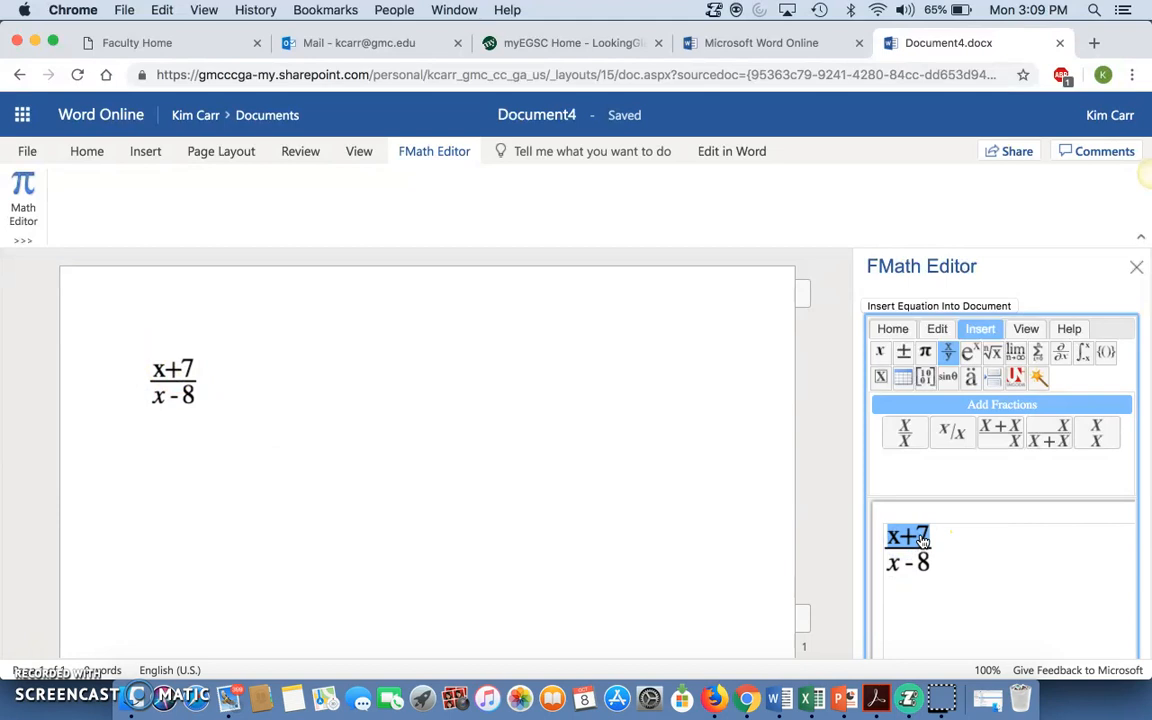
key(BackSpace)
click(912, 532)
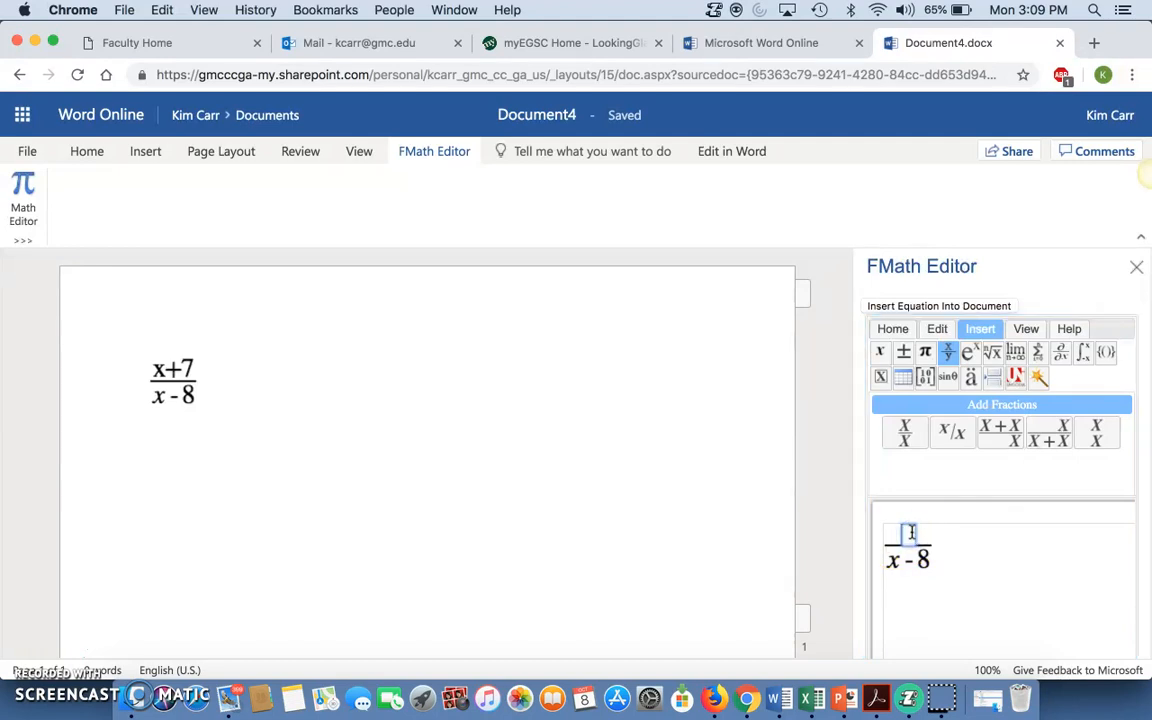
text(x+7)
key(Return)
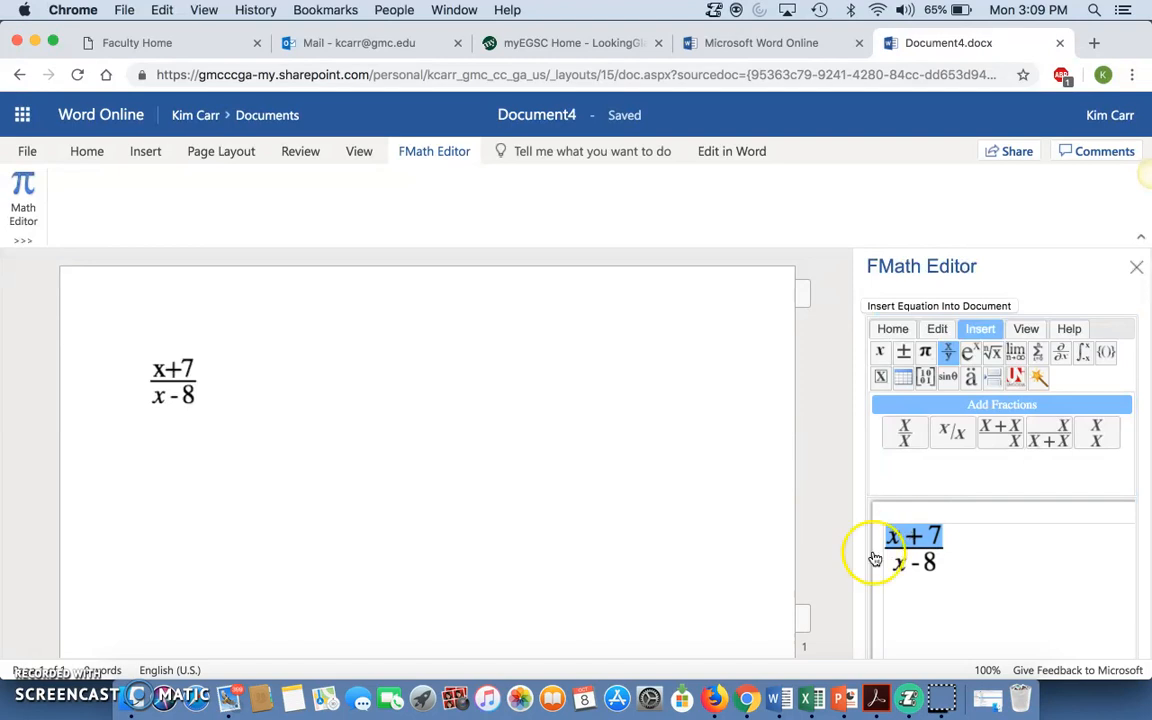
Replace the old fraction in the document with the corrected equation from FMath Editor and place the cursor below it
click(196, 374)
key(BackSpace)
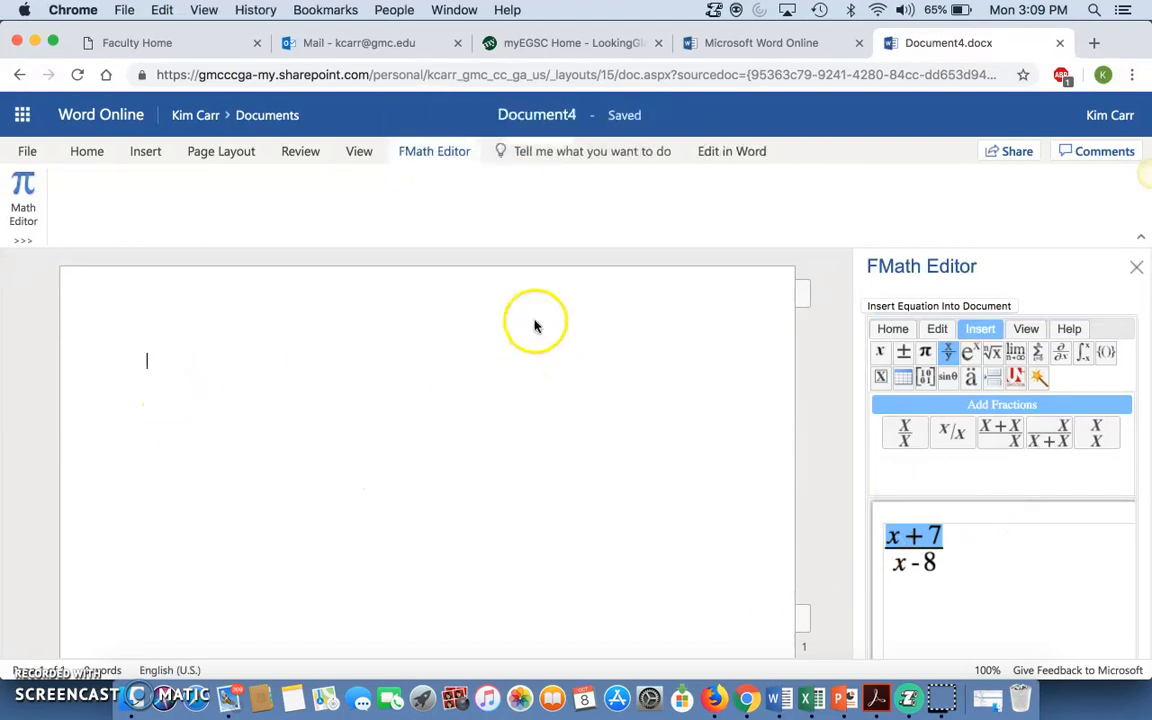
click(916, 306)
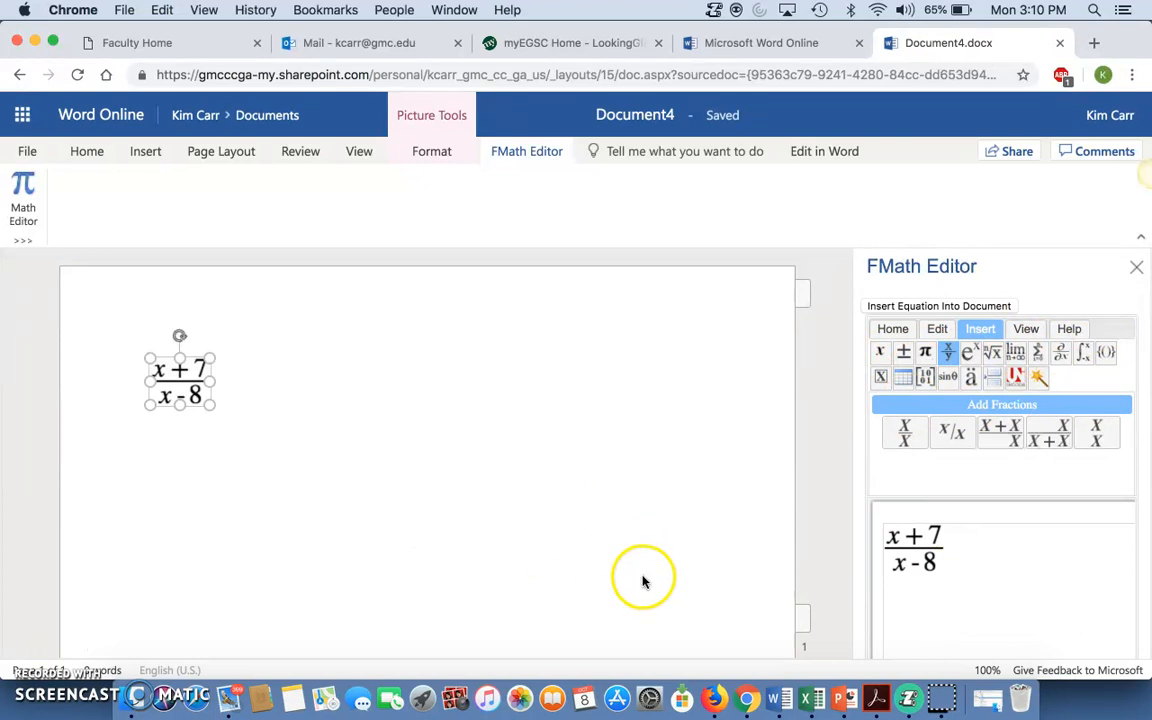
click(434, 409)
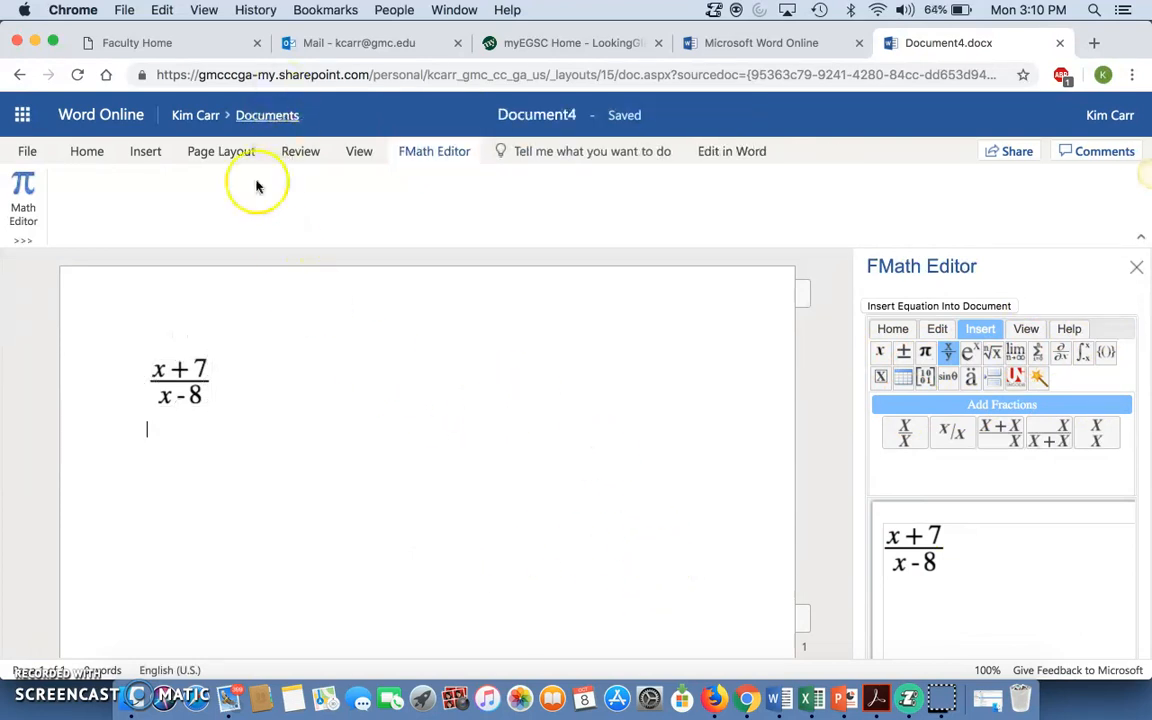
Close the FMath Editor pane and open the MyScript Math Sample handwriting pane
click(145, 153)
click(393, 307)
key(Return)
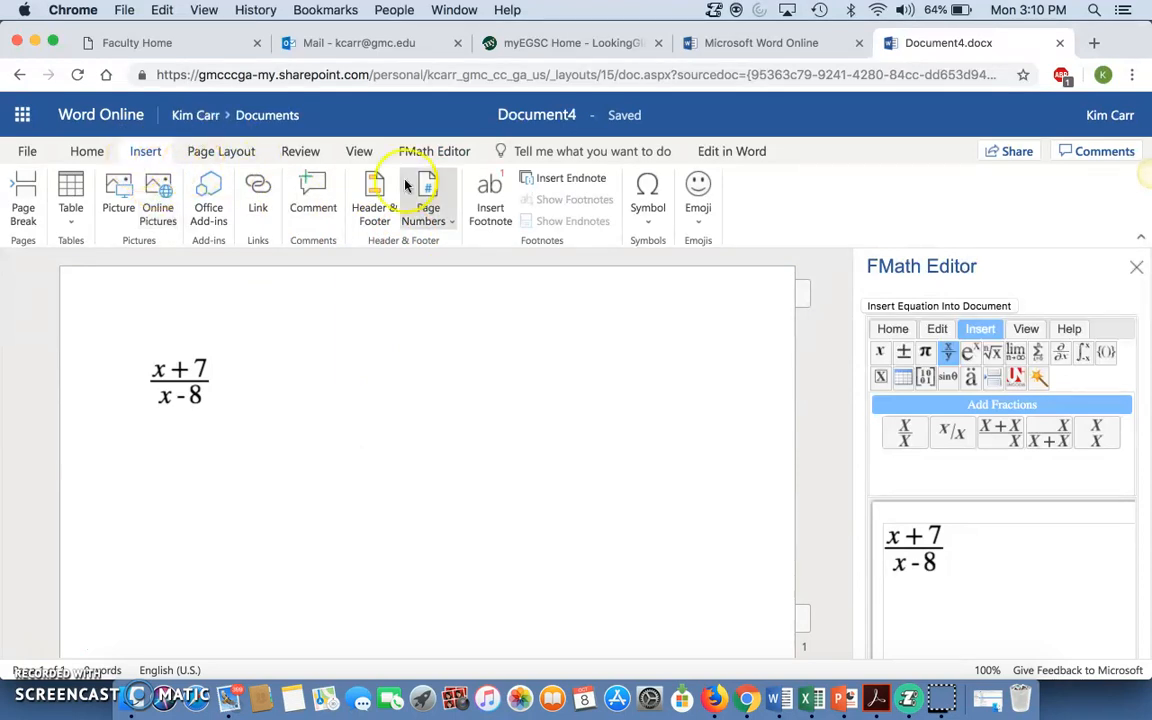
click(1137, 270)
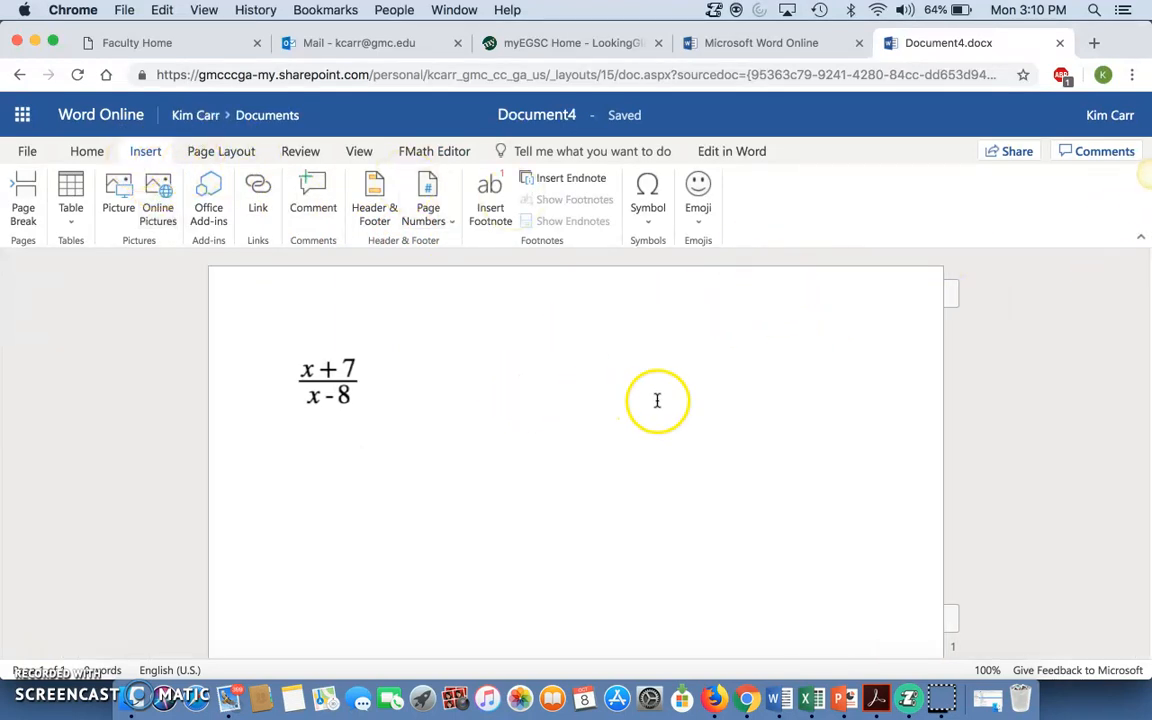
click(147, 154)
click(135, 155)
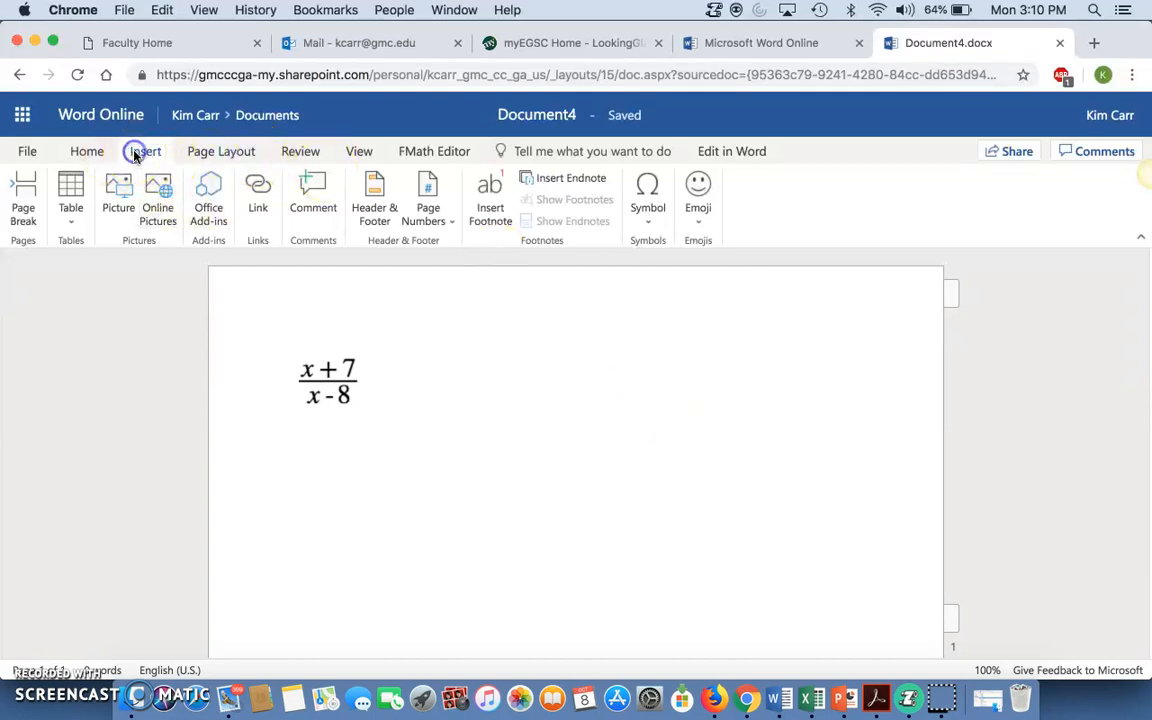
click(88, 151)
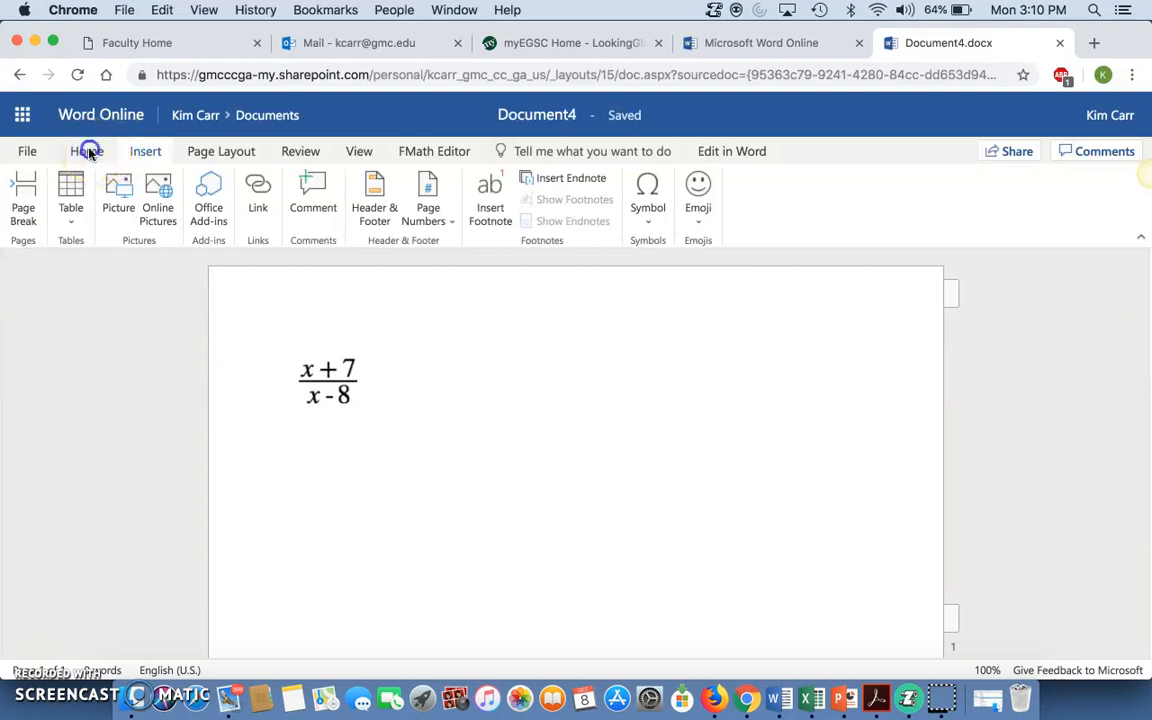
click(20, 190)
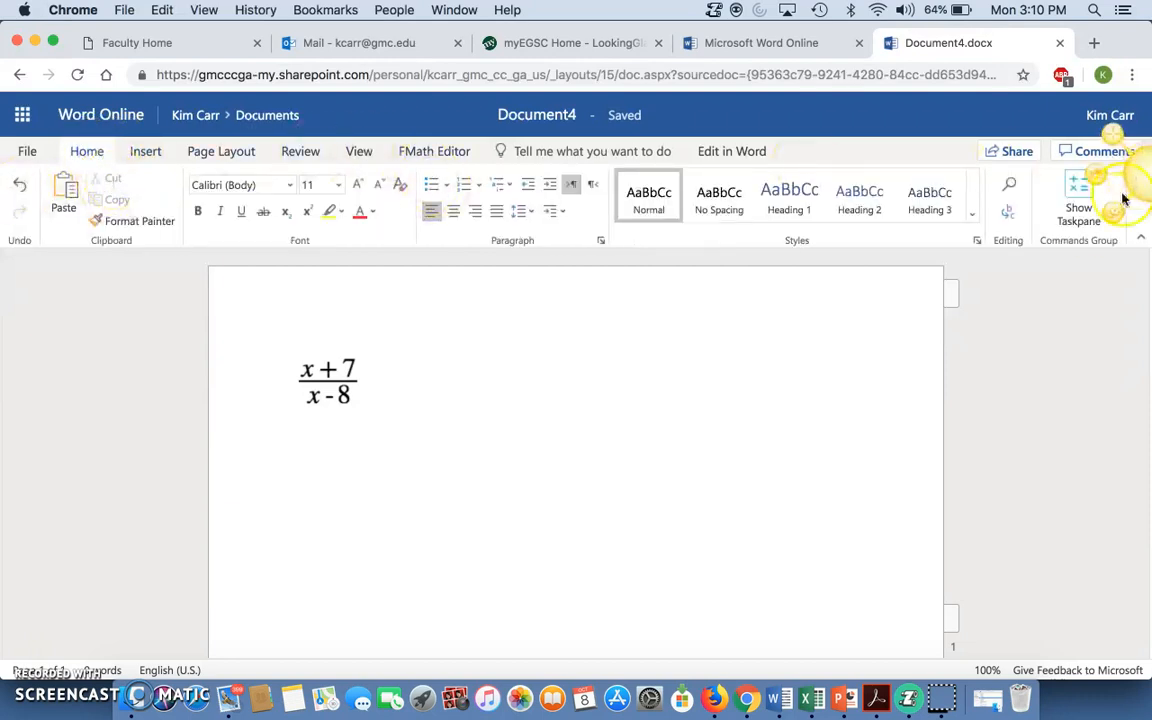
click(1076, 204)
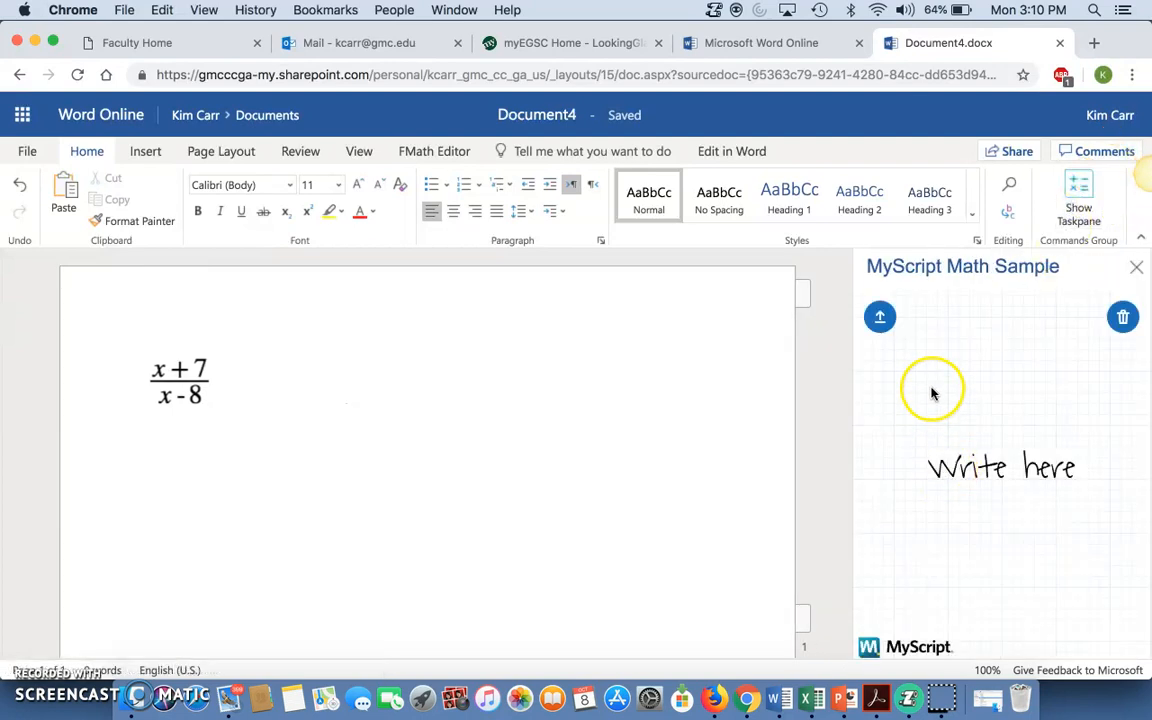
Handwrite the fraction x+7 over x-8 in the MyScript pane and insert it into the document
click(923, 355)
mouse_move(924, 356)
mouse_down()
mouse_move(915, 377)
mouse_move(928, 388)
mouse_move(945, 357)
mouse_up()
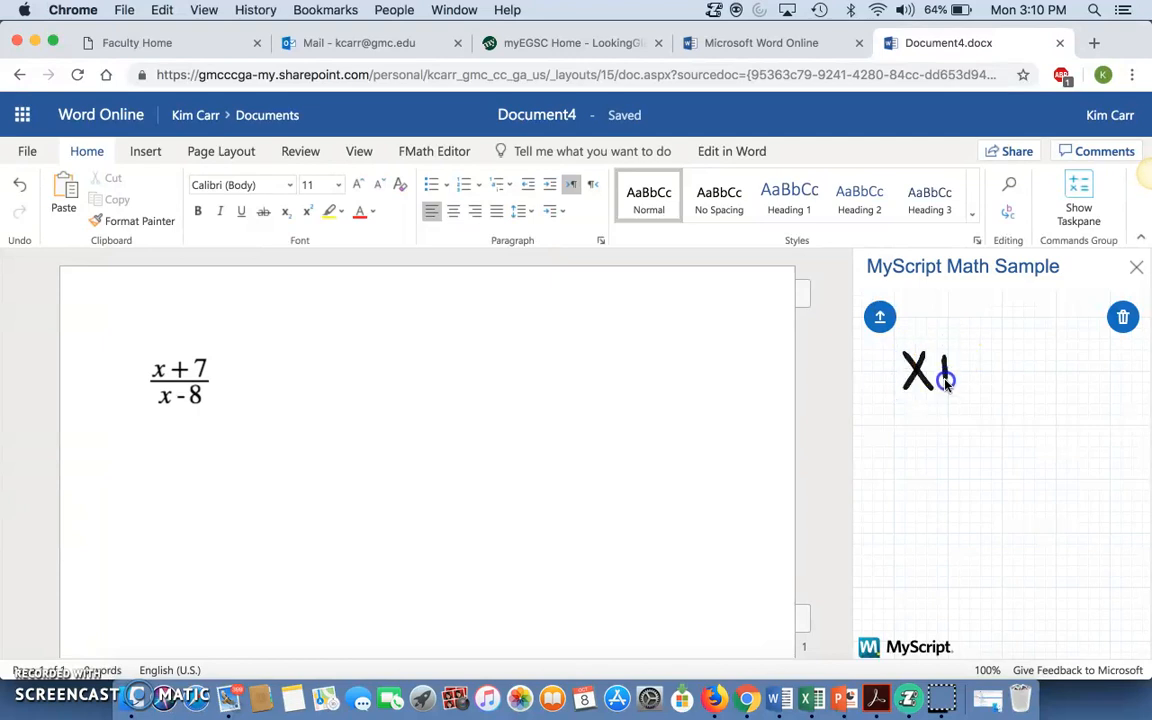
drag(965, 370, 967, 369)
drag(986, 390, 986, 390)
drag(907, 395, 1000, 398)
drag(925, 421, 912, 450)
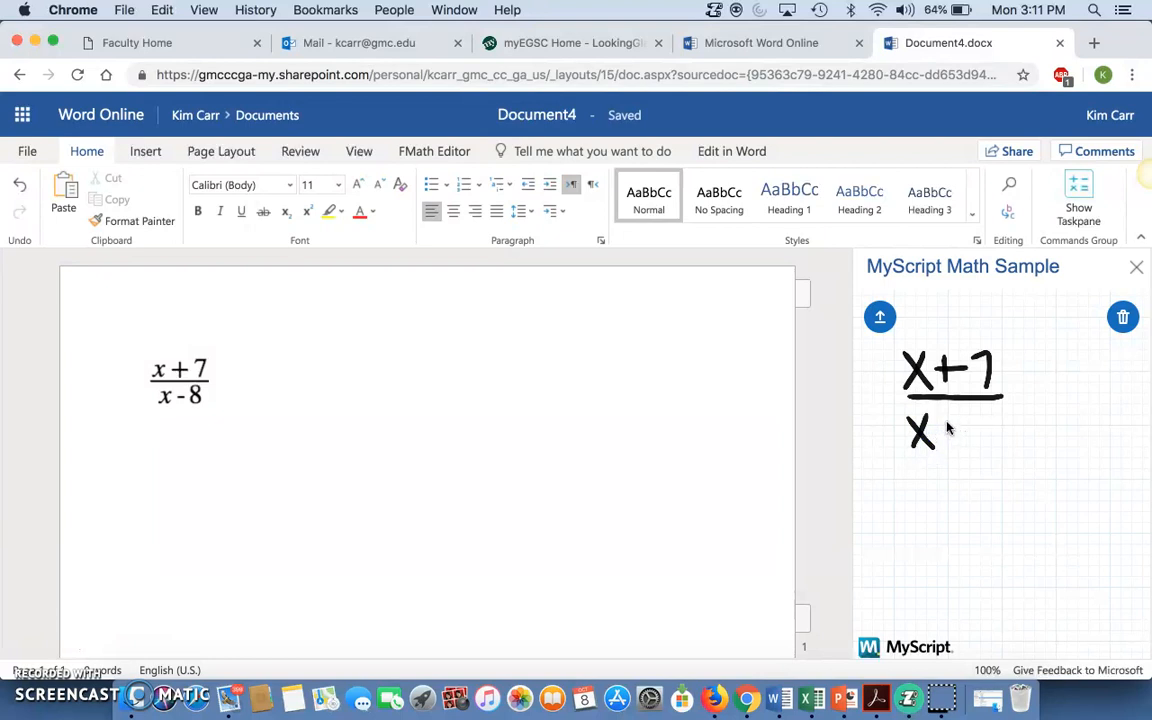
drag(987, 404, 996, 445)
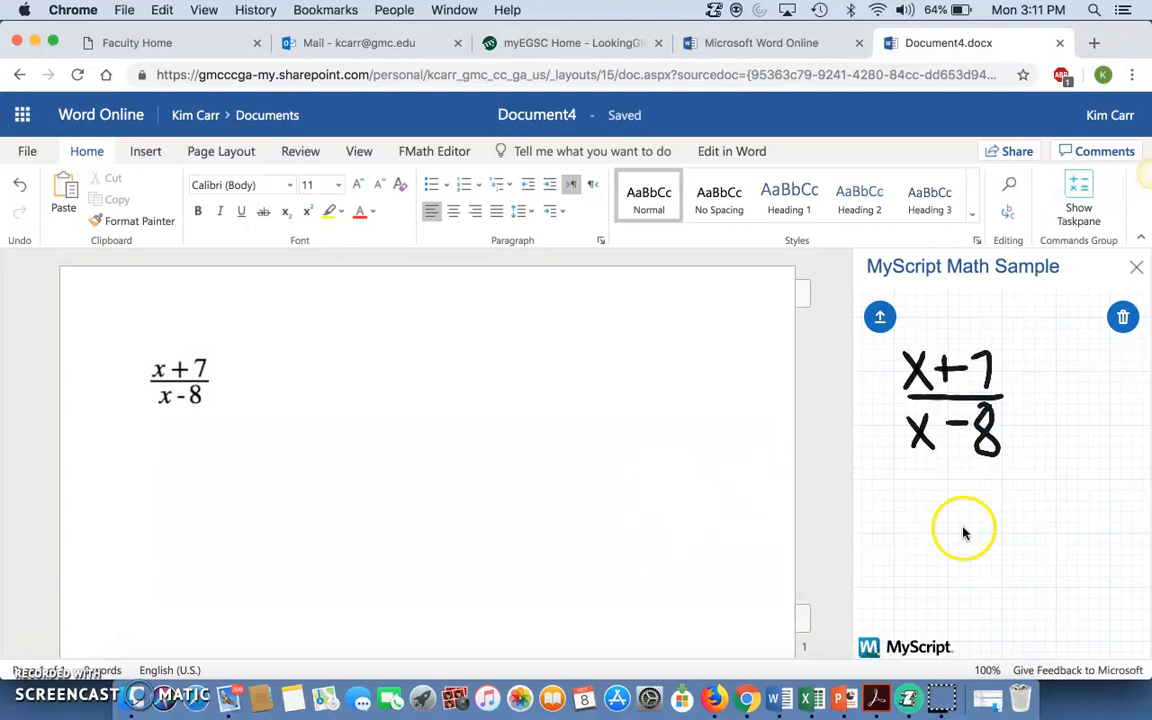
click(876, 318)
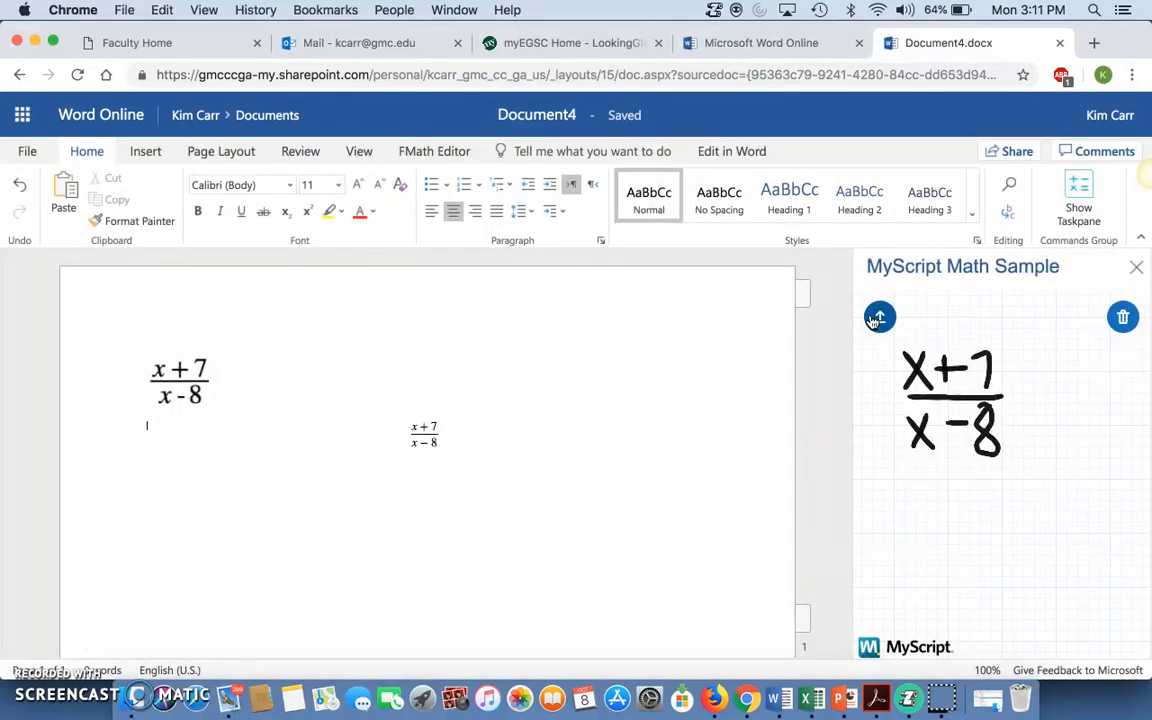
Try to change the font size of the centered fraction inserted from MyScript
click(424, 432)
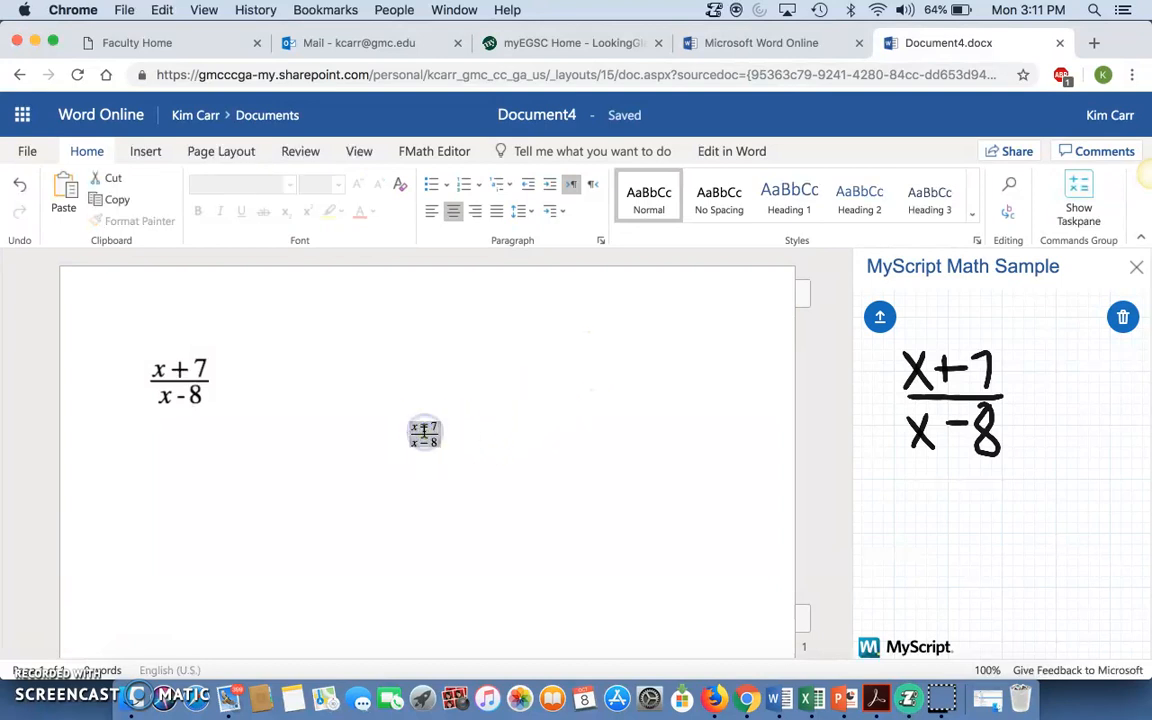
click(86, 152)
click(323, 185)
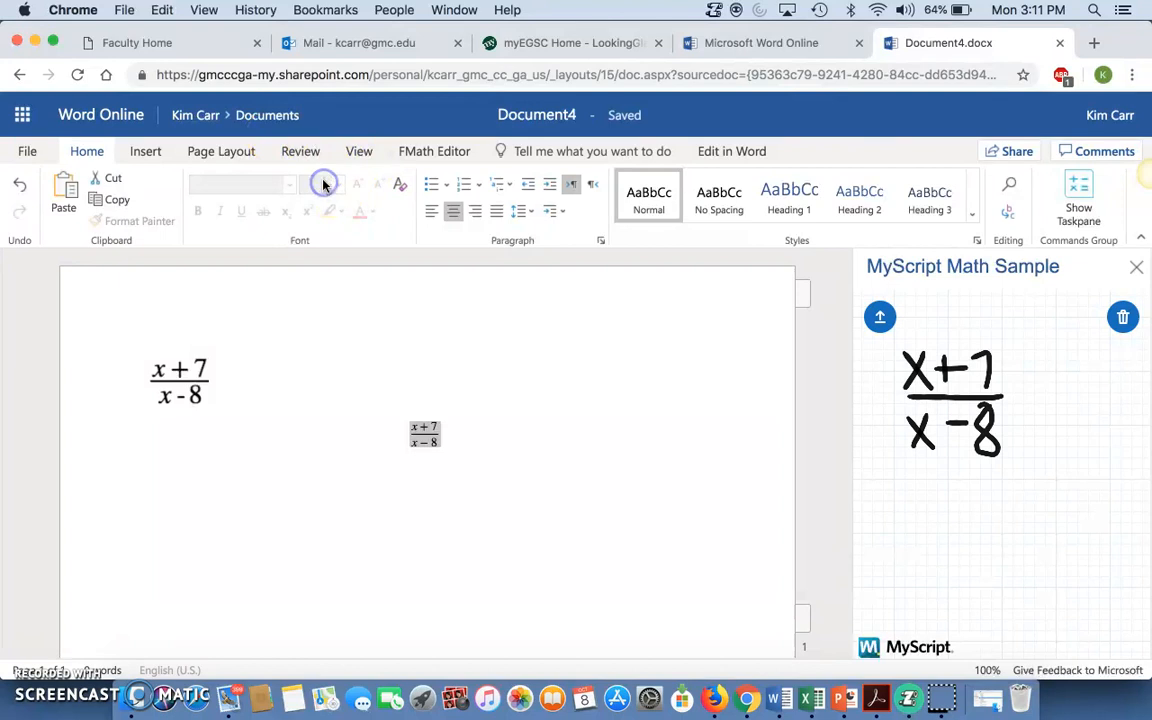
click(339, 185)
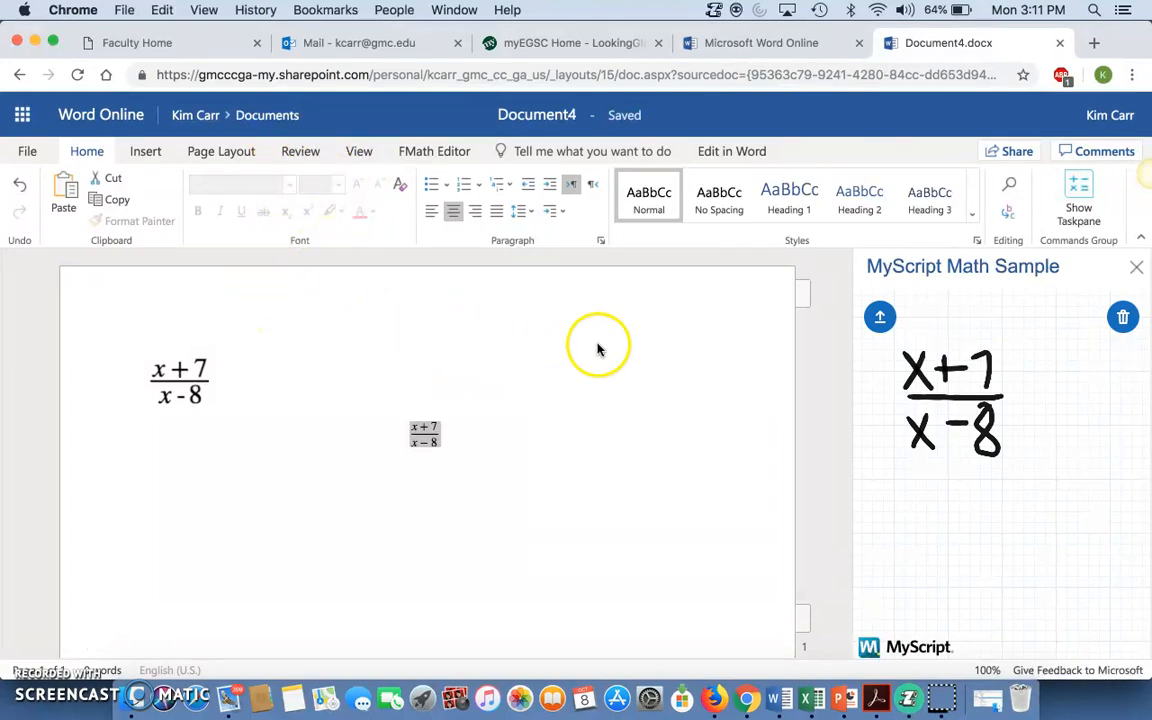
click(520, 413)
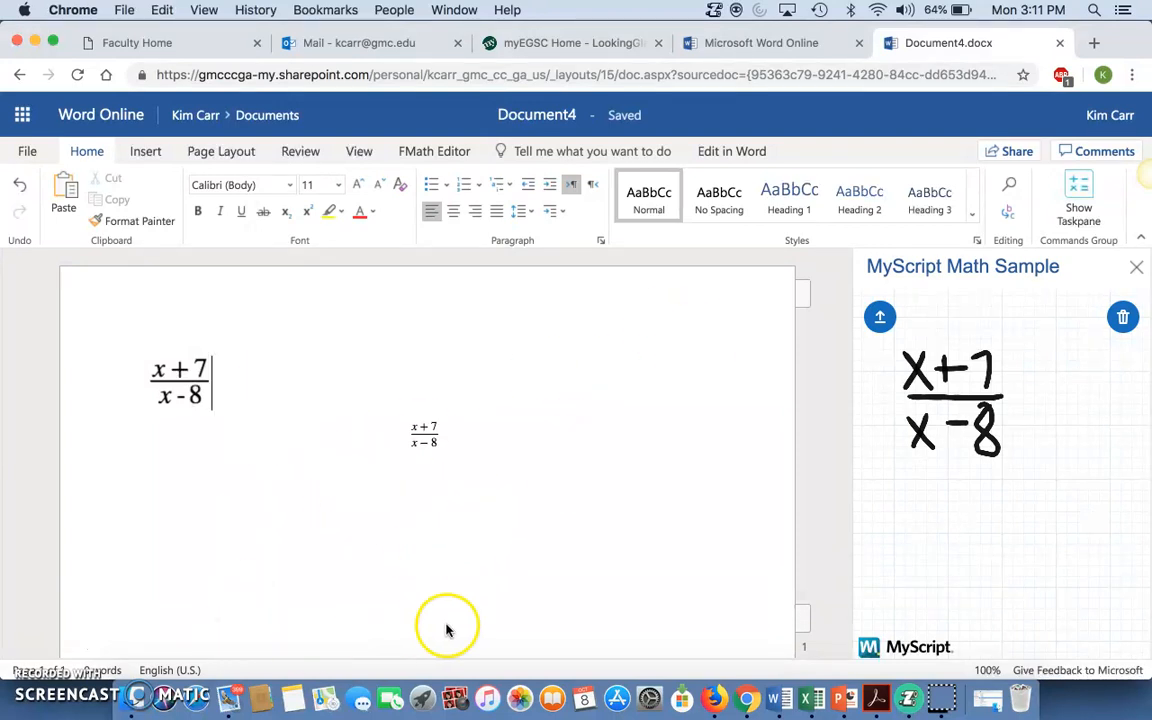
Insert a table of two columns and two rows below the centered fraction
click(480, 452)
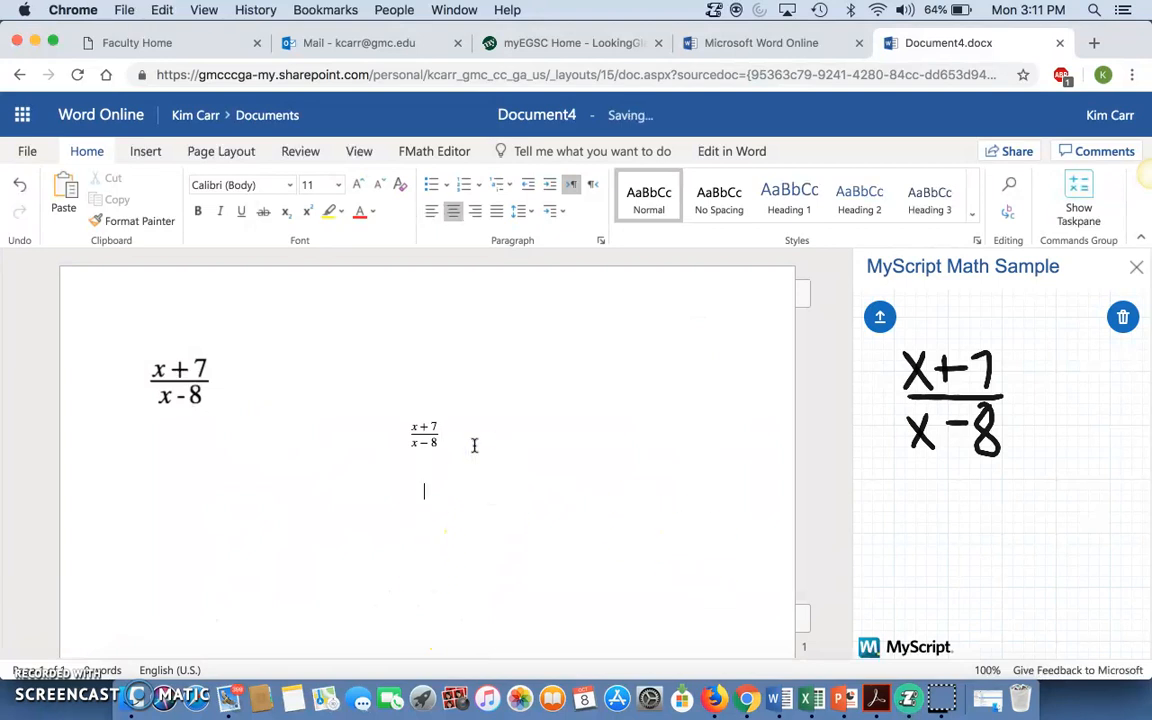
click(145, 155)
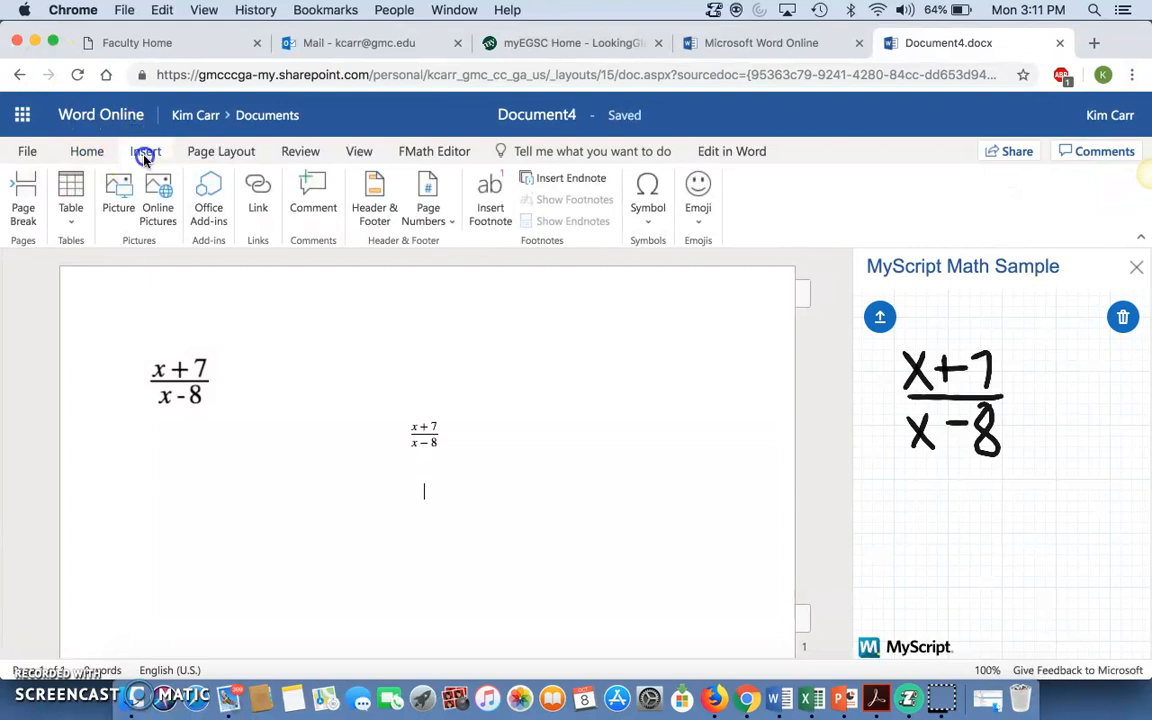
click(72, 185)
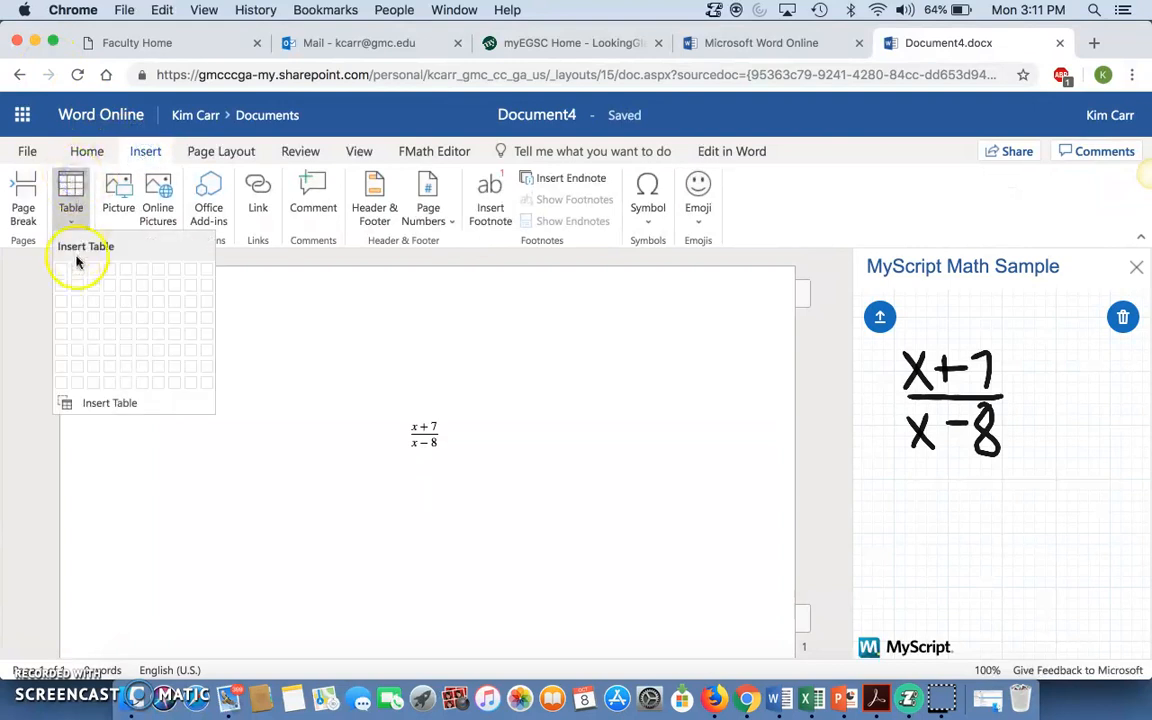
click(70, 285)
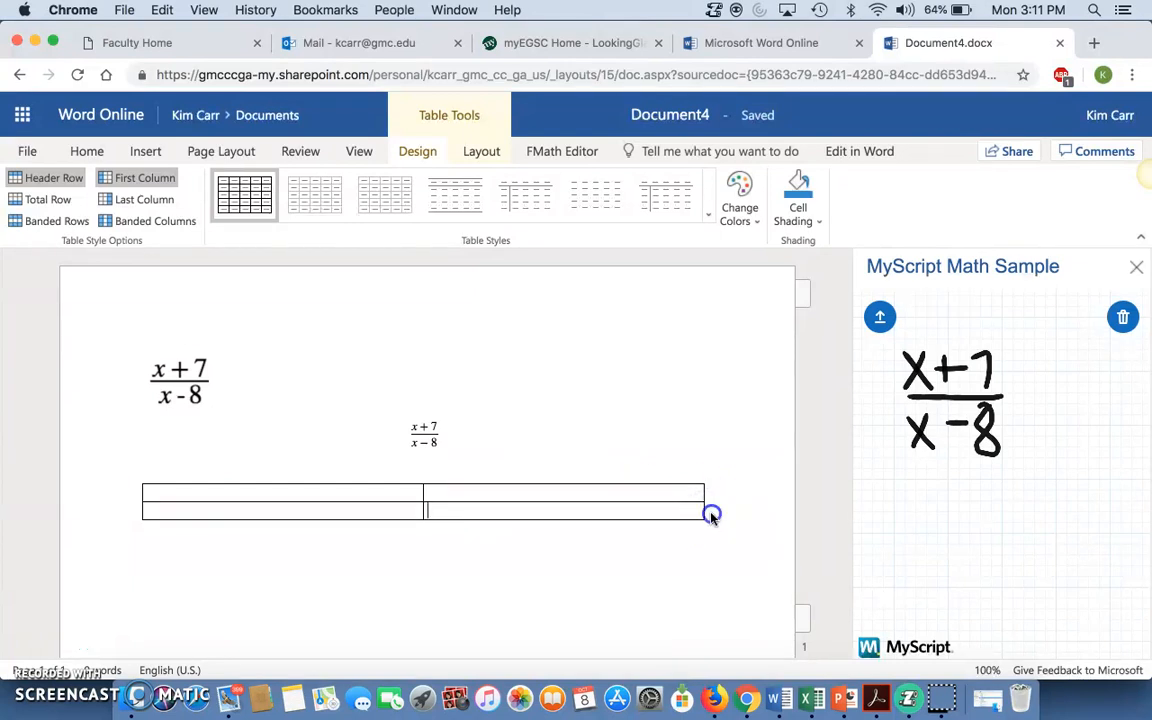
Try to add a table row from the end of the last row, and enter the filler text Mmm in its second cell
key(Return)
key(BackSpace)
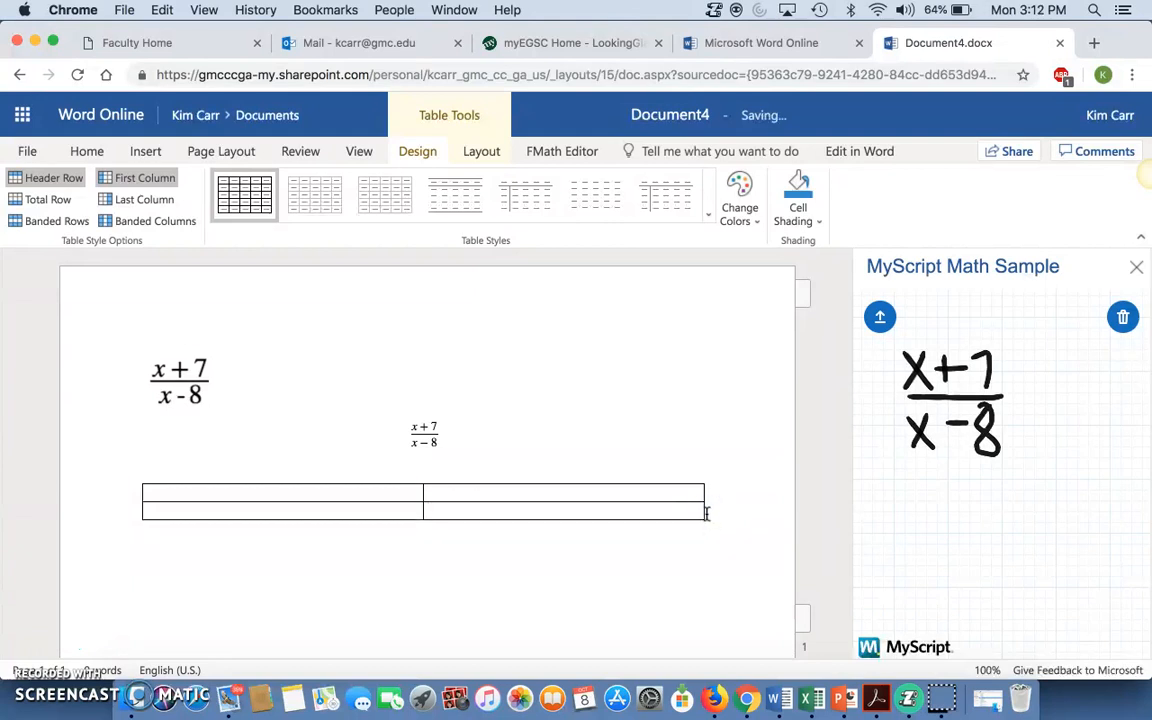
click(662, 511)
text(mmmm)
click(710, 514)
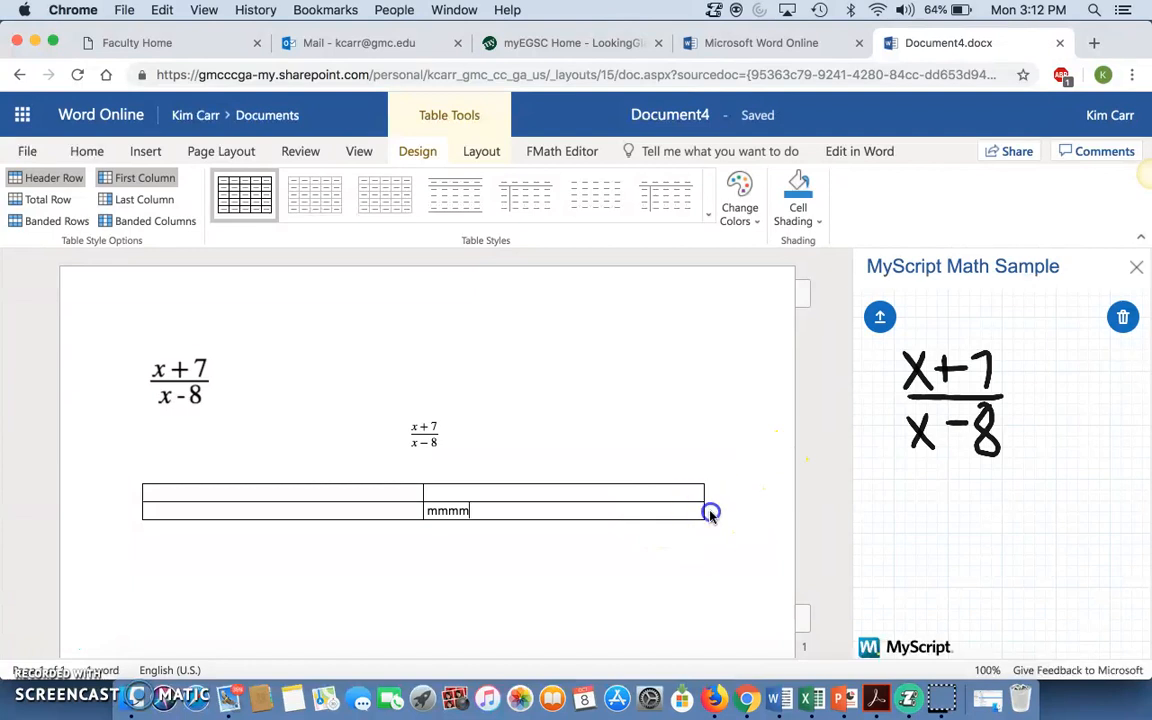
key(Return)
key(BackSpace)
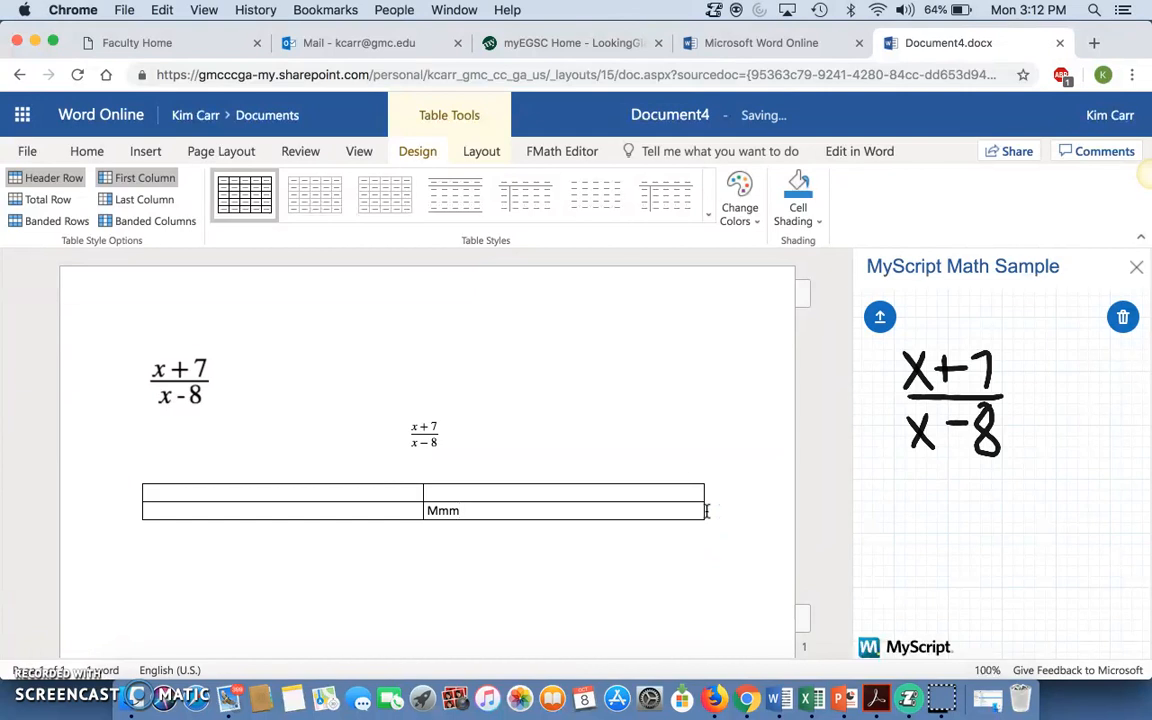
Add a blank line below the table, and a second line containing ] under Mmm in the last cell
click(707, 511)
click(558, 552)
key(Return)
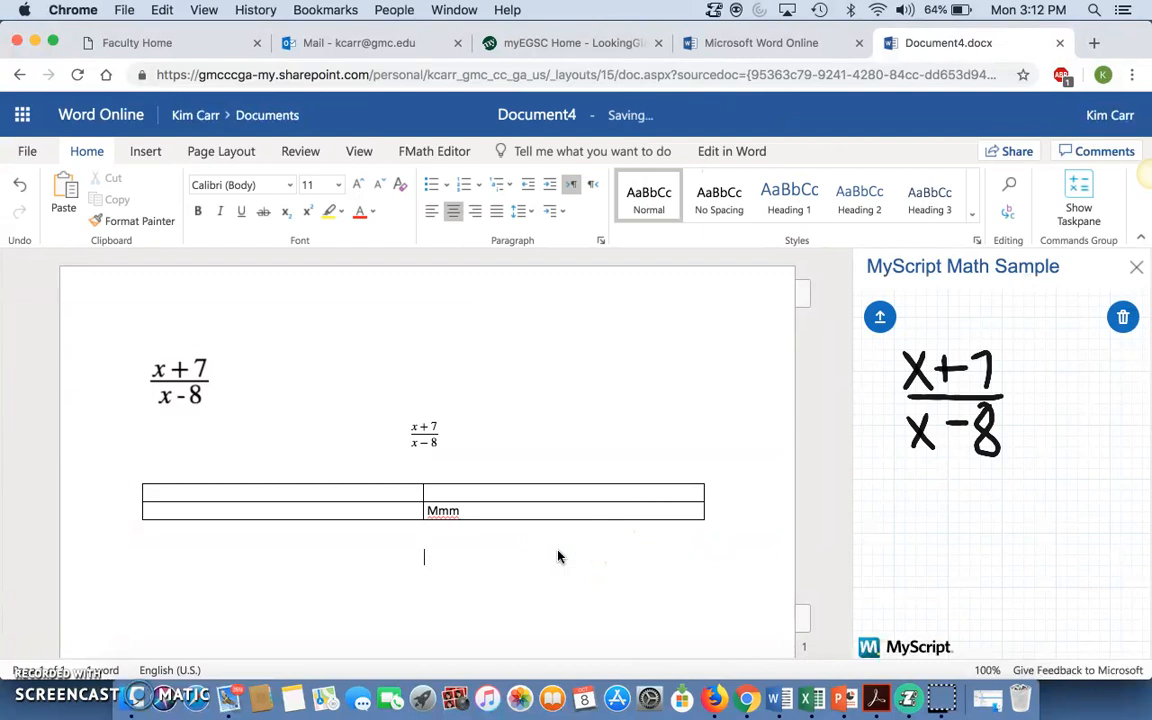
click(707, 511)
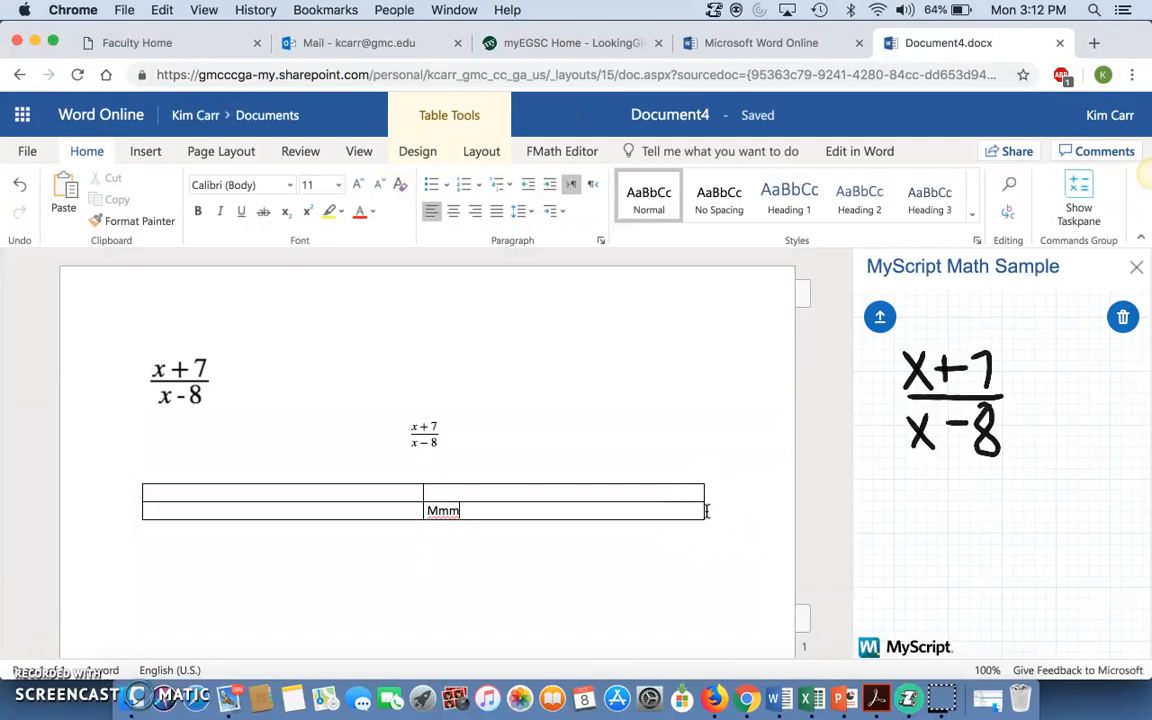
key(Return)
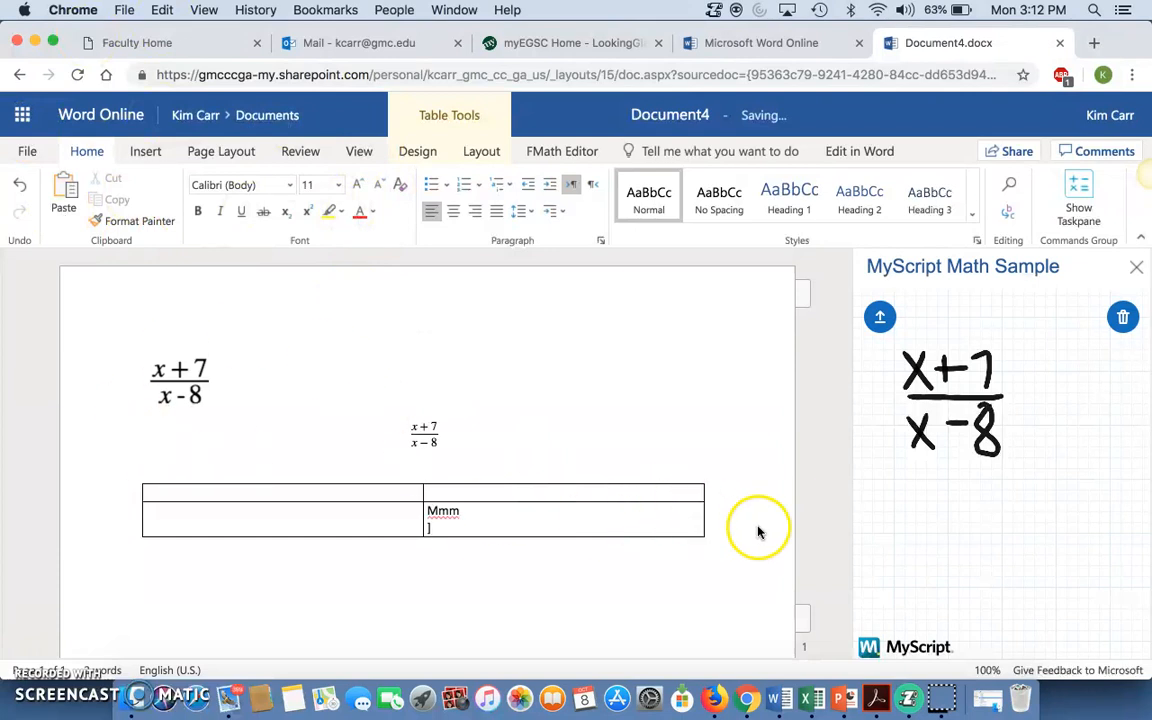
Insert a nested table of two columns and six rows below the ] in the last cell
click(717, 529)
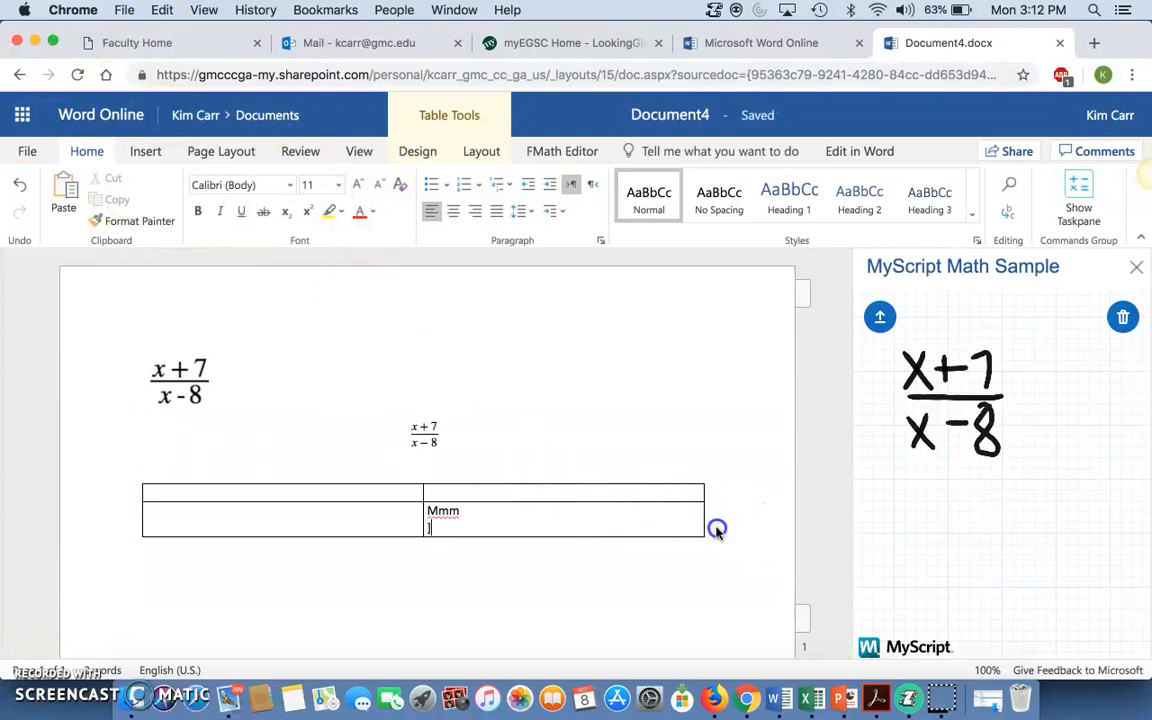
click(143, 151)
click(71, 208)
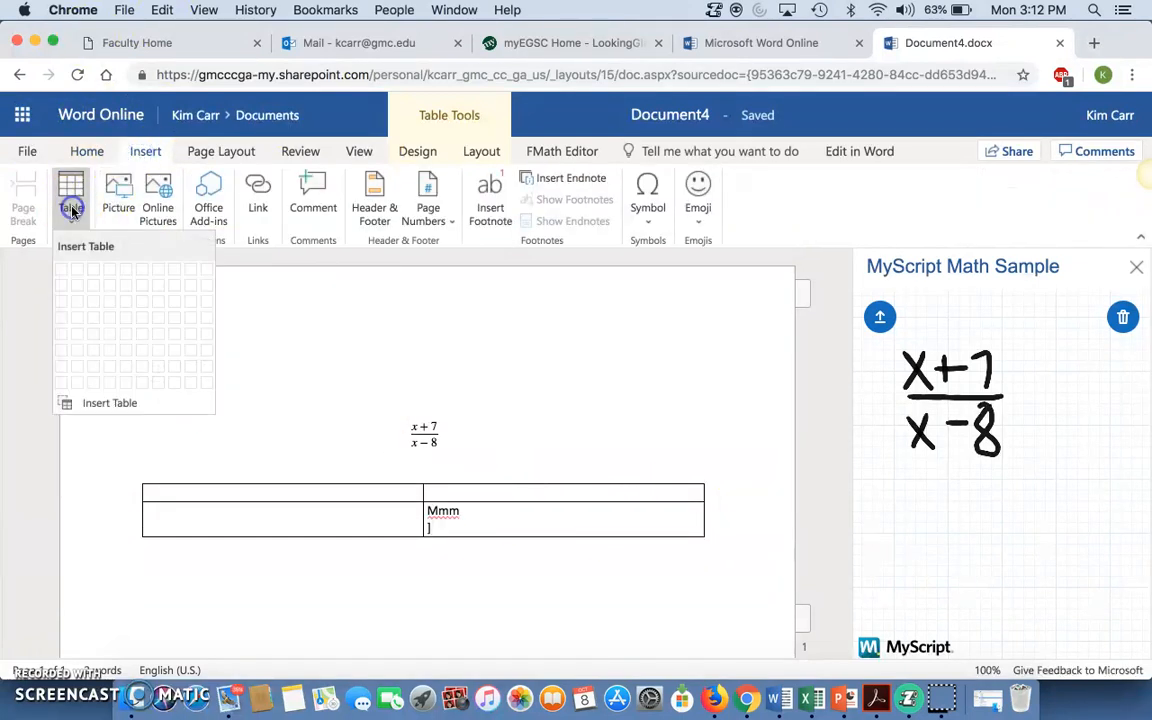
click(80, 349)
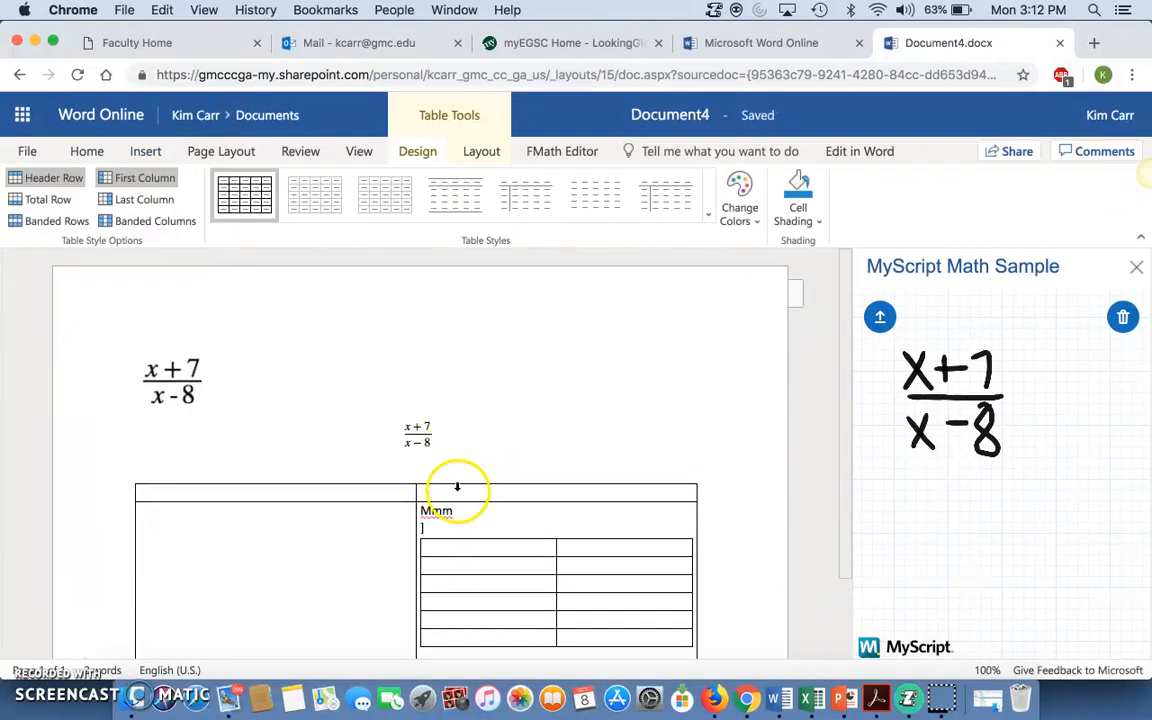
Delete the last row of the nested table
right_click(440, 638)
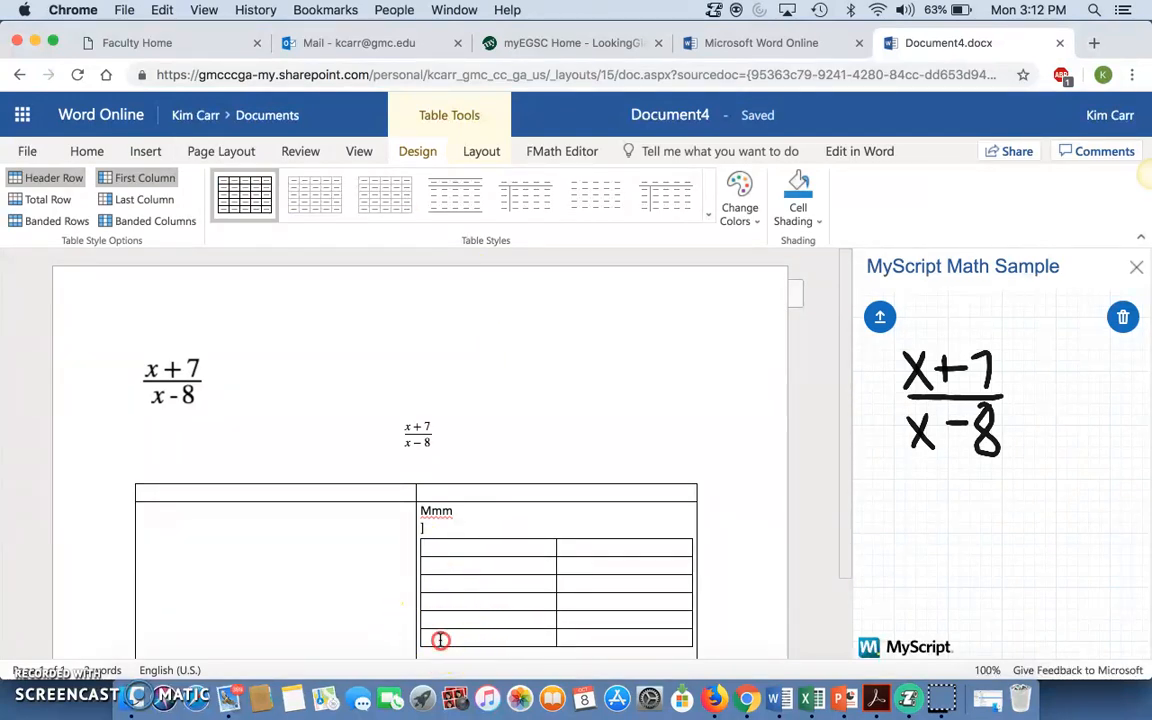
click(360, 608)
drag(431, 469, 747, 471)
key(BackSpace)
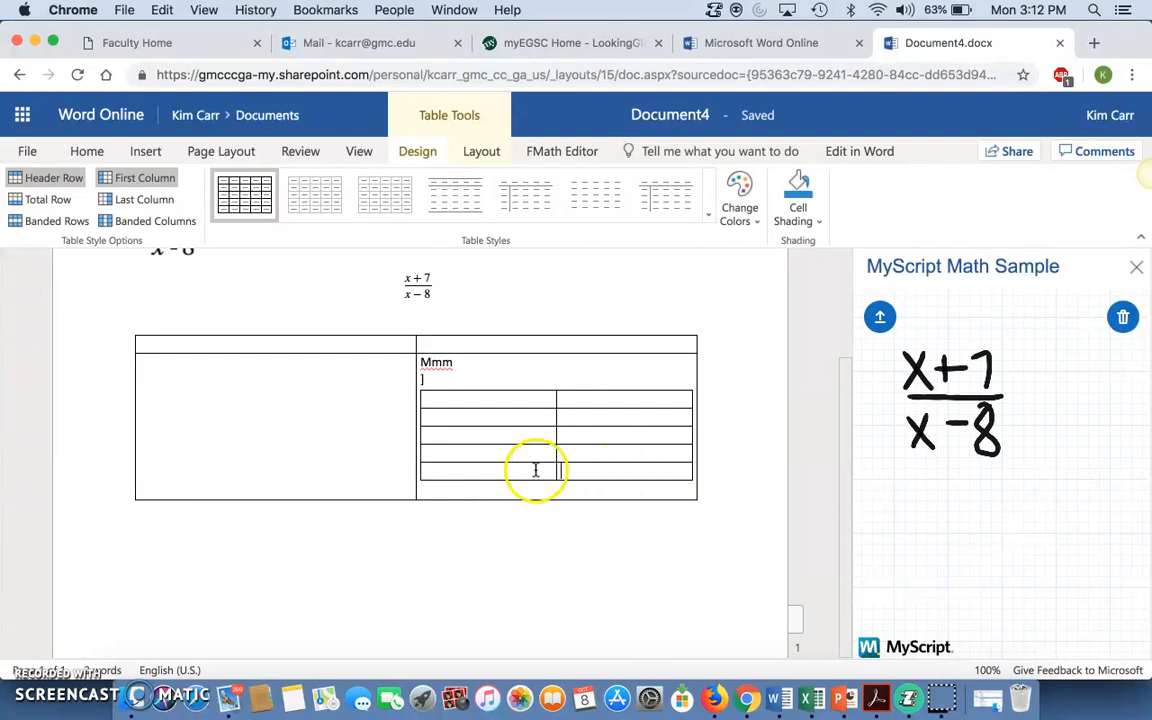
Delete the bottom four rows of the nested table, keeping only its first row
drag(436, 471, 748, 473)
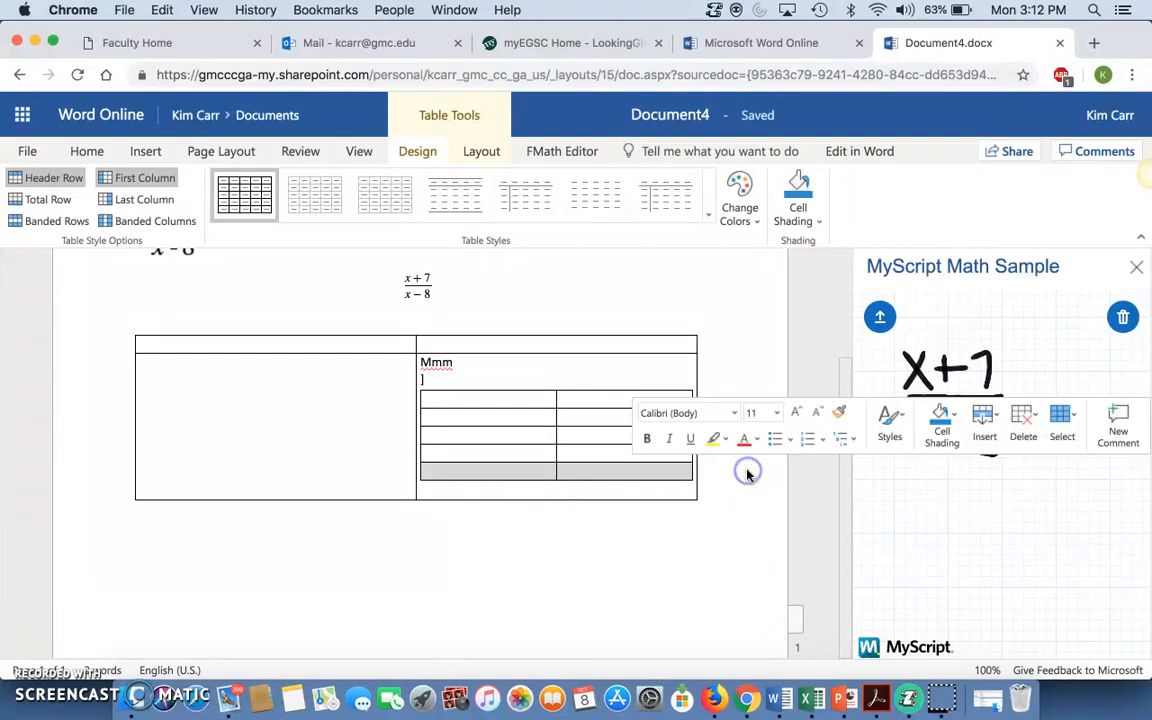
key(BackSpace)
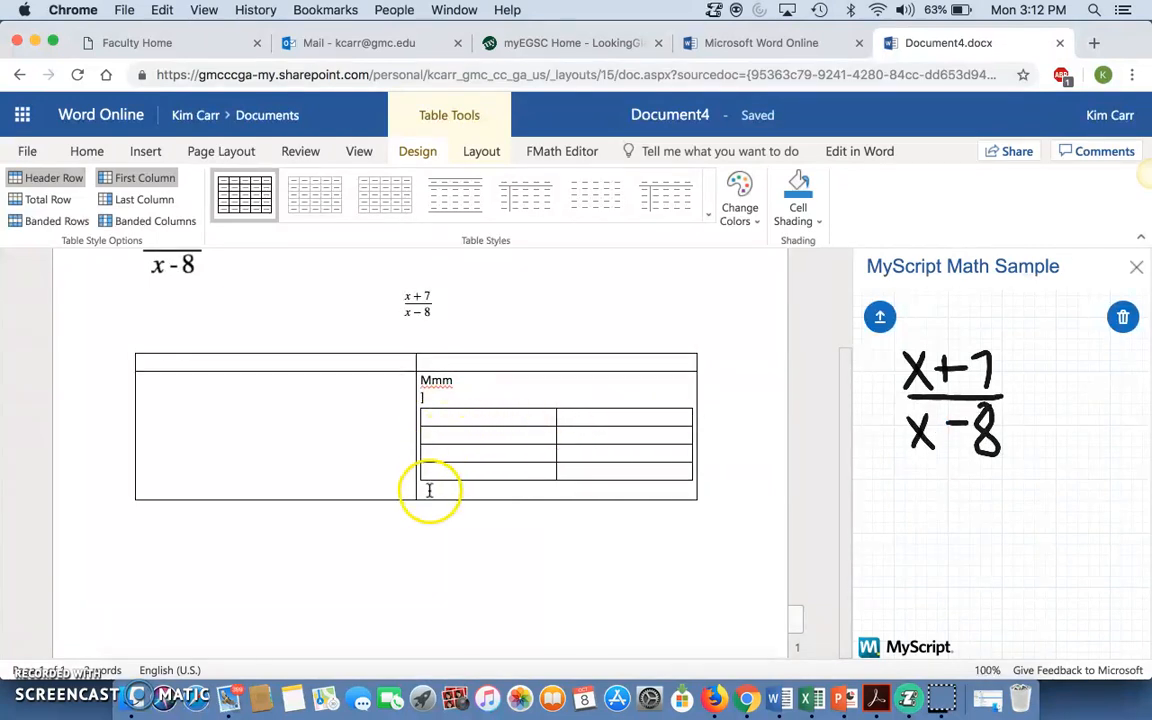
drag(428, 470, 724, 460)
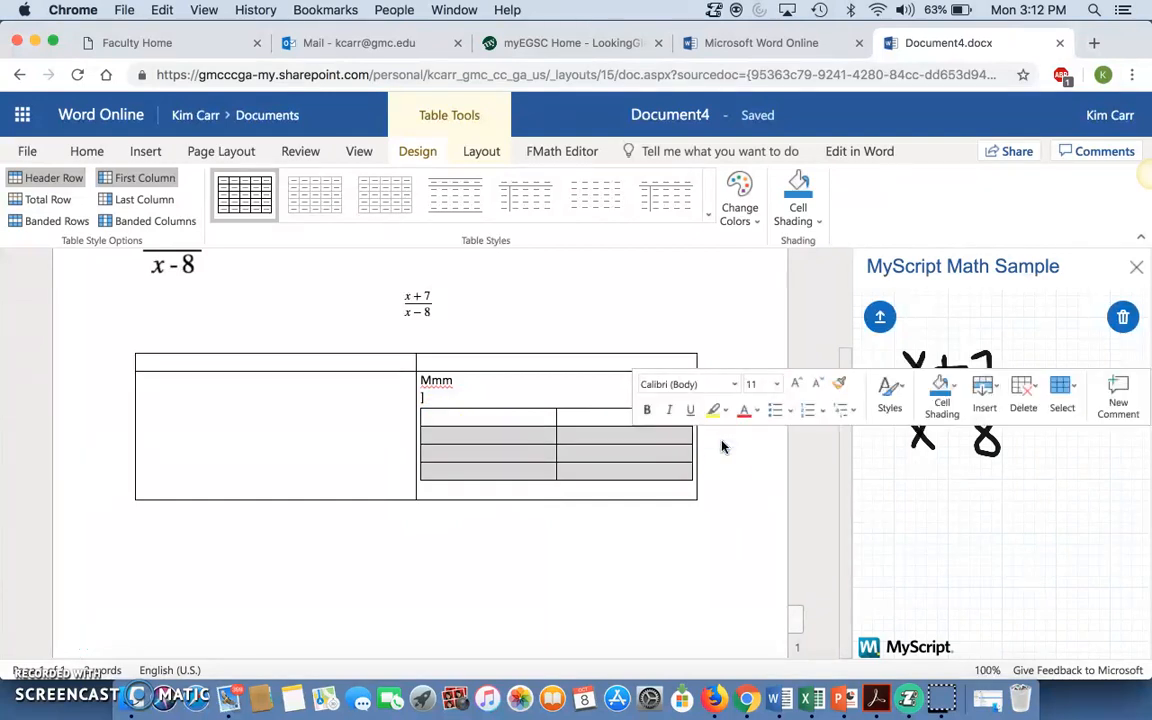
key(BackSpace)
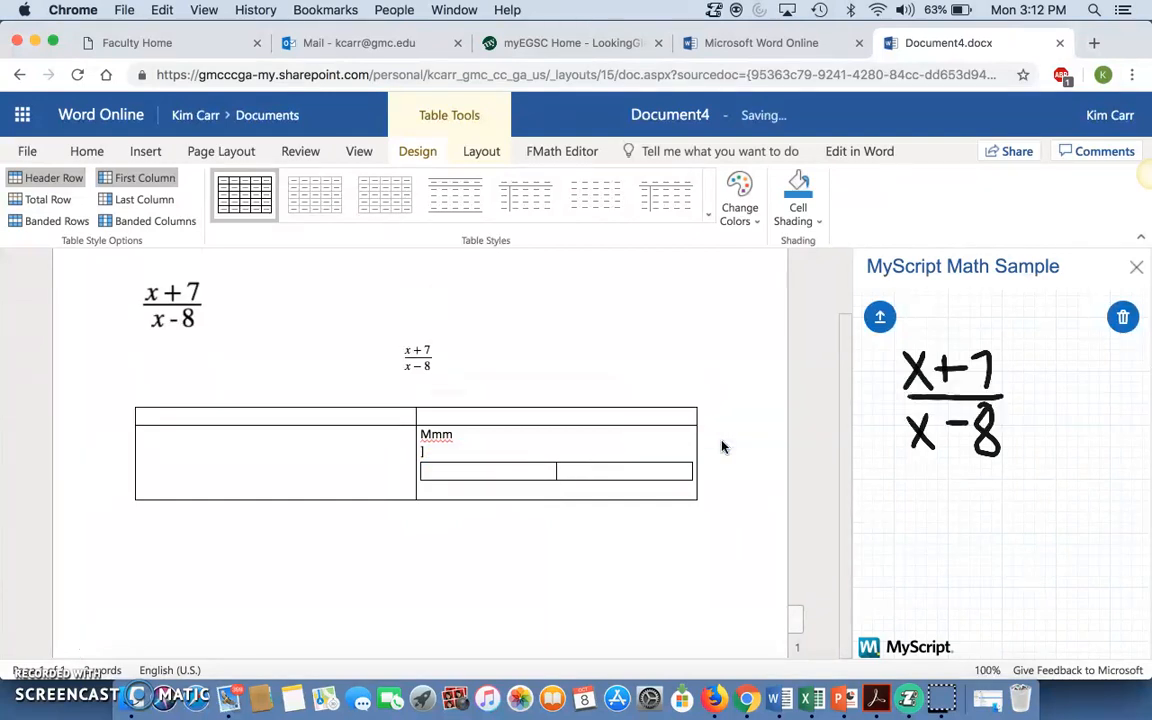
Delete the second column of the nested table and select its one remaining cell
click(431, 453)
click(431, 453)
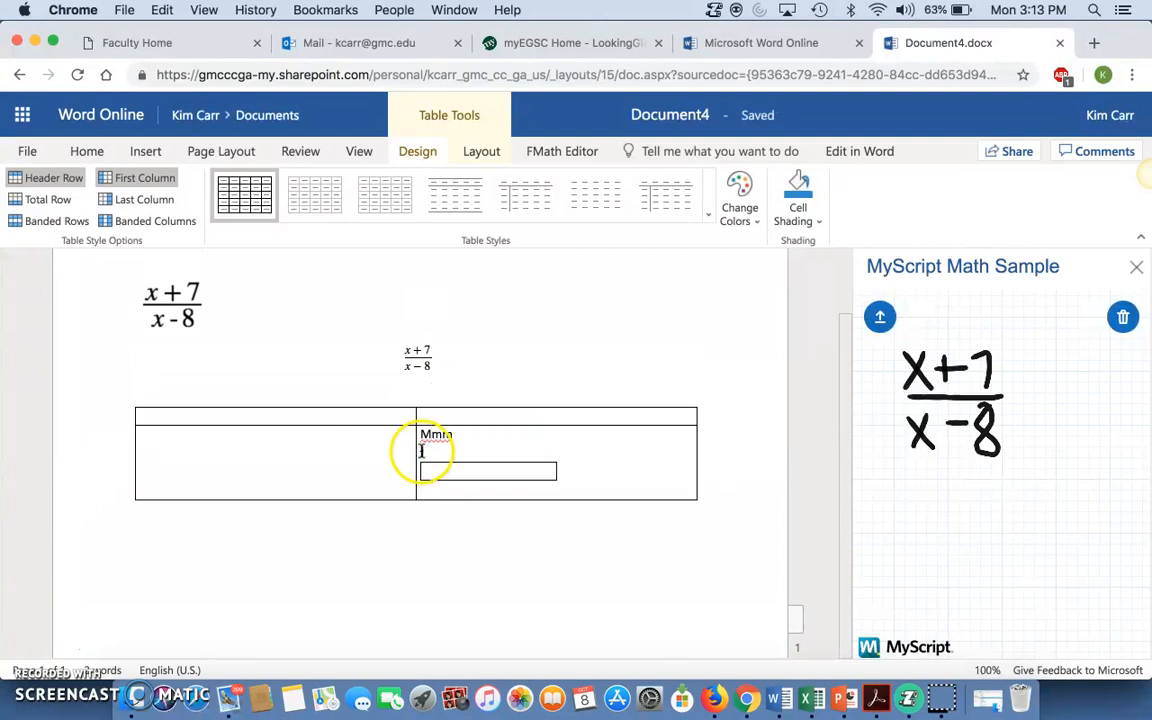
click(426, 453)
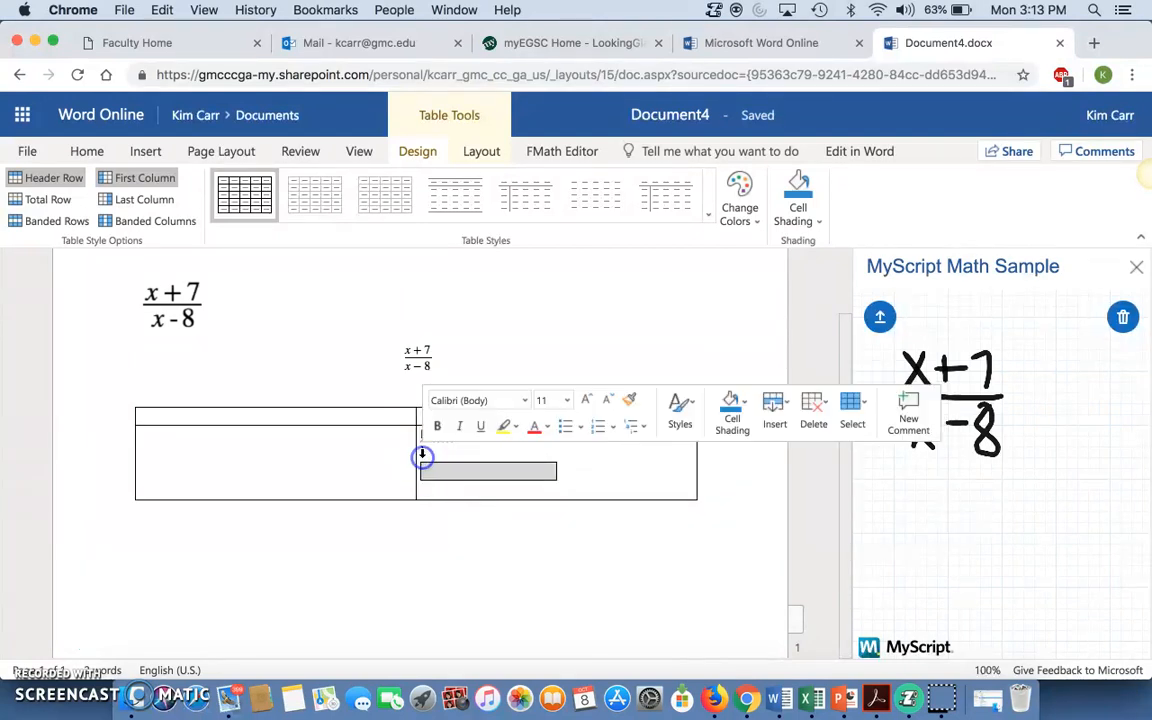